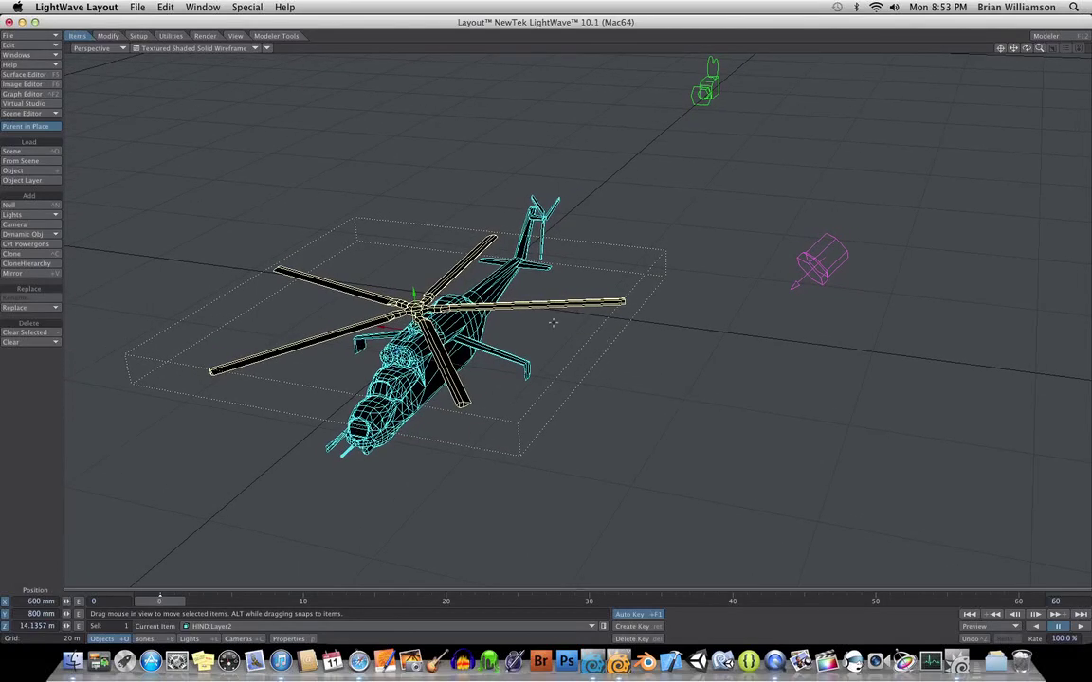
# Step: Orbit around the helicopter scene, then switch to Modeler to view the HIND rotor object
pyautogui.keyDown('alt'); pyautogui.moveTo(585, 386); pyautogui.dragTo(633, 387); pyautogui.keyUp('alt')
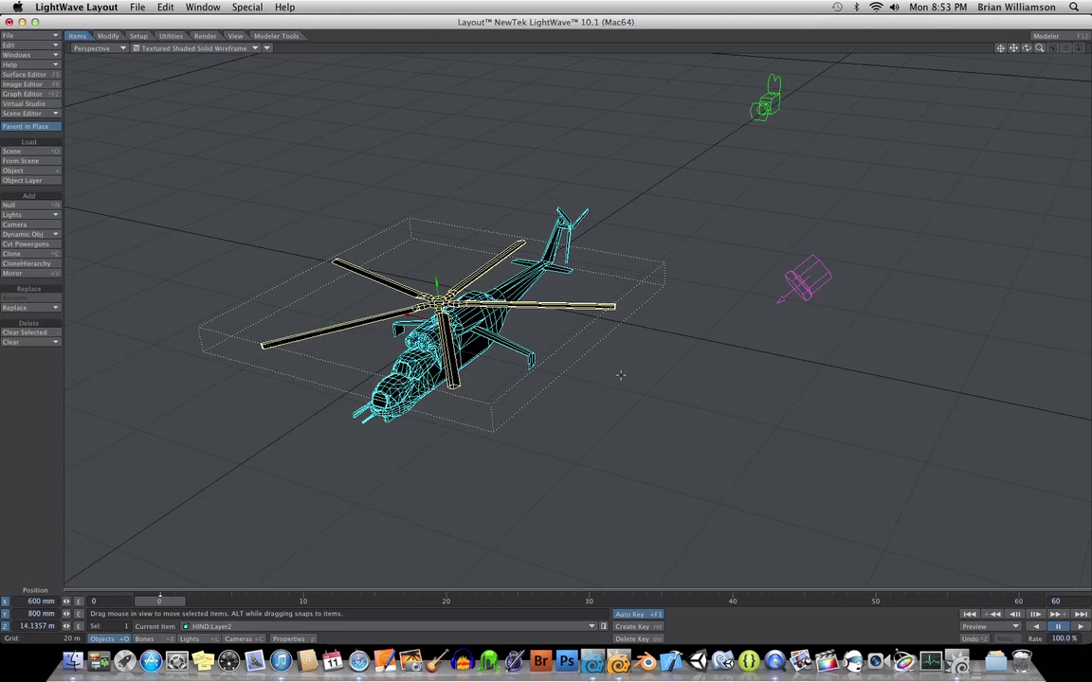
pyautogui.moveTo(622, 373); pyautogui.dragTo(492, 380)
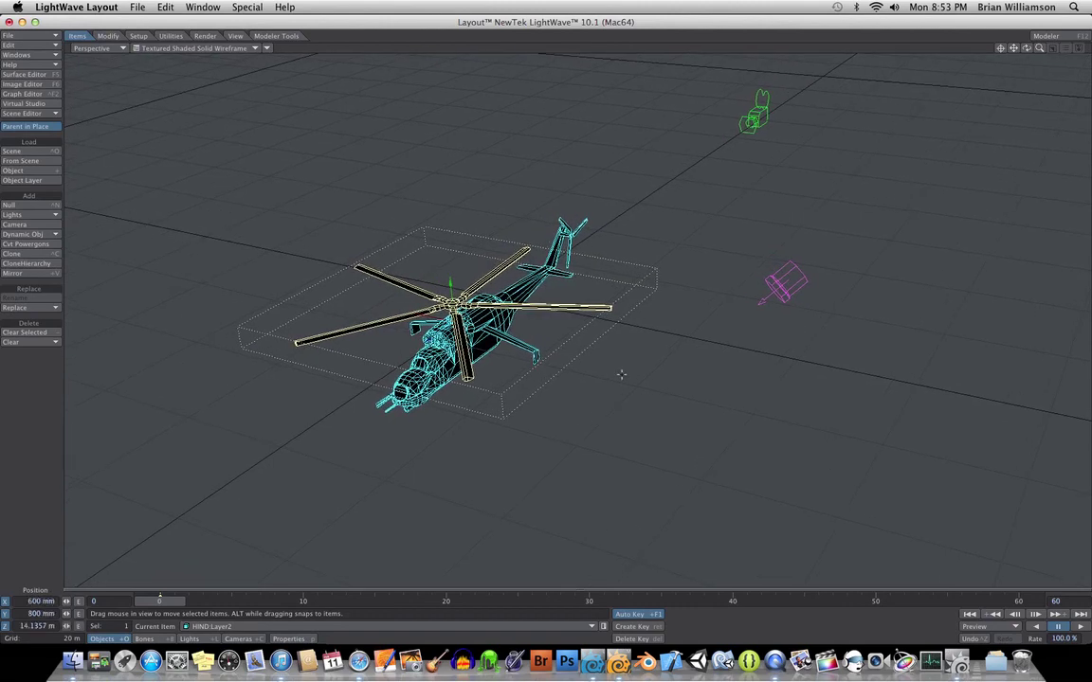
pyautogui.moveTo(622, 373); pyautogui.dragTo(625, 377)
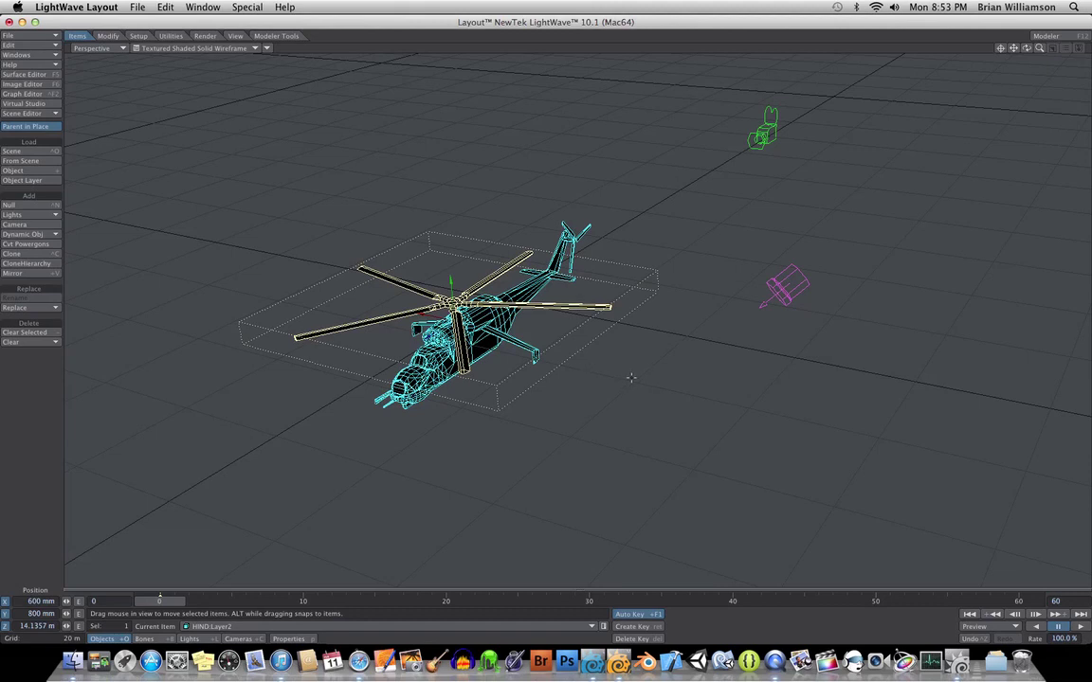
pyautogui.keyDown('alt'); pyautogui.moveTo(642, 371); pyautogui.dragTo(688, 370); pyautogui.keyUp('alt')
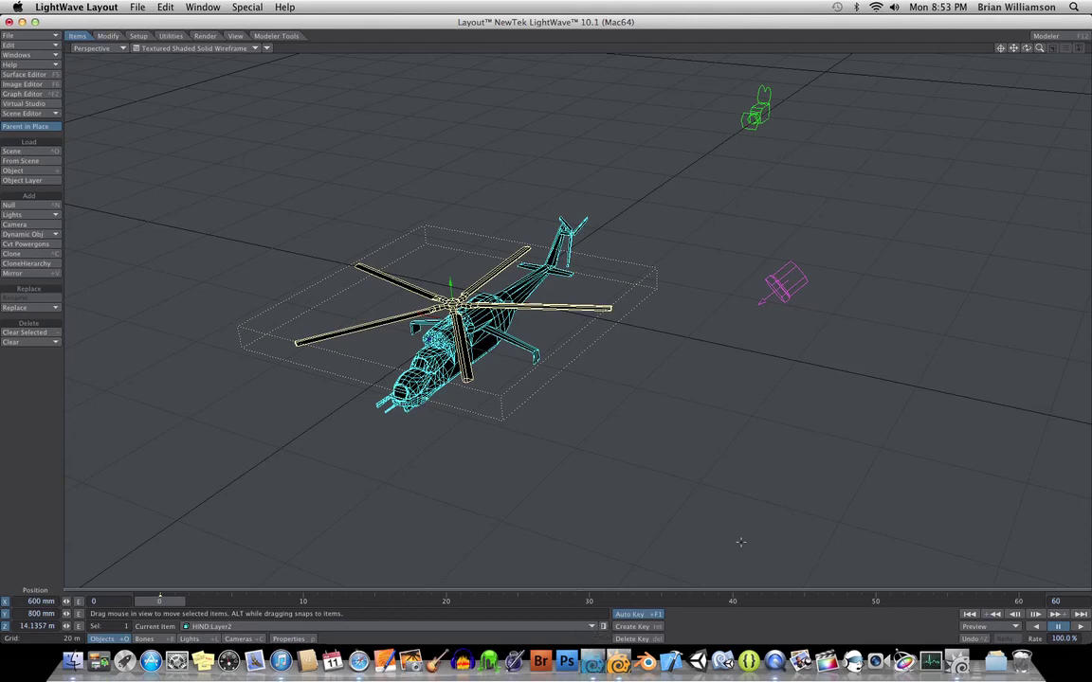
pyautogui.click(617, 661)
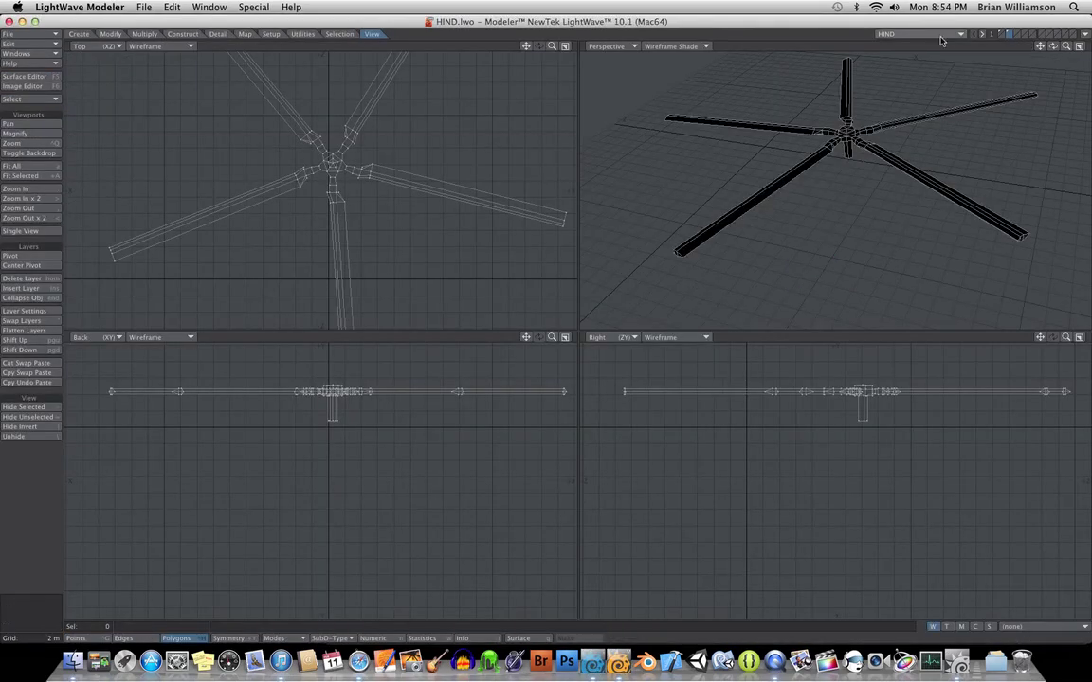
pyautogui.click(1003, 33)
pyautogui.click(992, 33)
pyautogui.click(1005, 36)
pyautogui.keyDown('alt'); pyautogui.moveTo(758, 197); pyautogui.dragTo(872, 190); pyautogui.keyUp('alt')
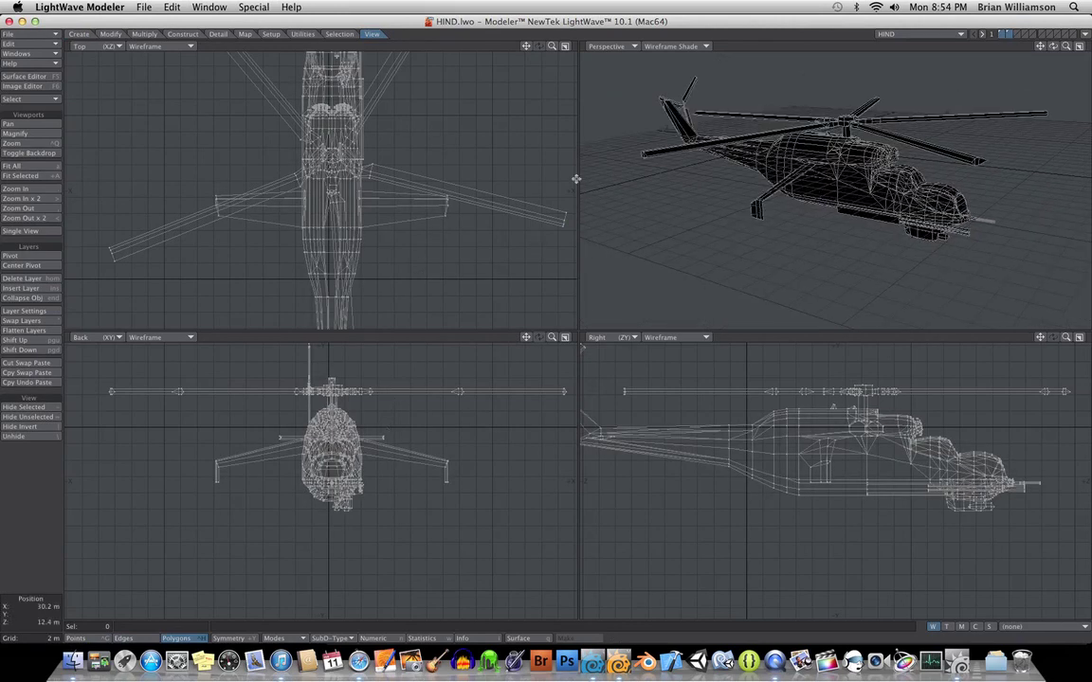
pyautogui.click(1009, 35)
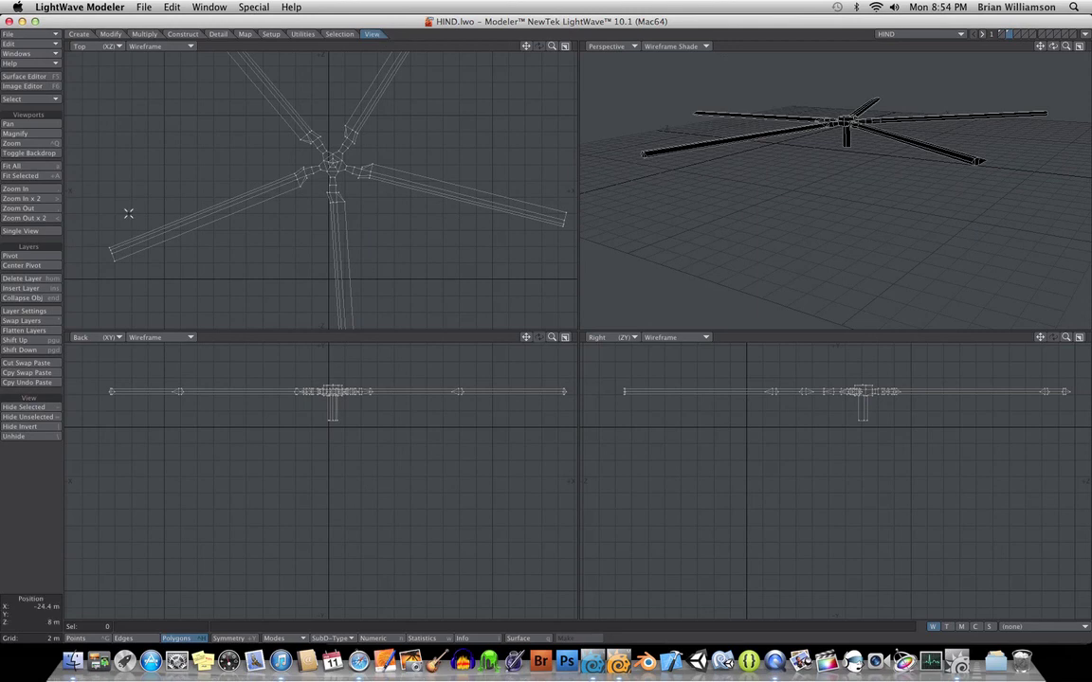
pyautogui.click(31, 258)
pyautogui.click(31, 258)
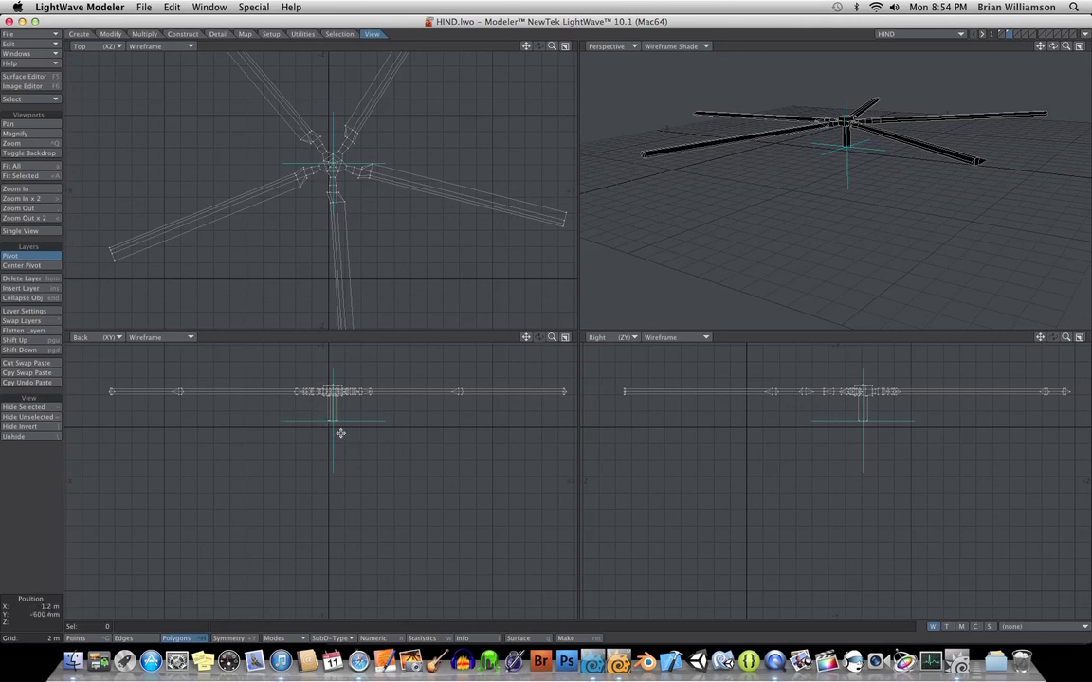
pyautogui.press('space')
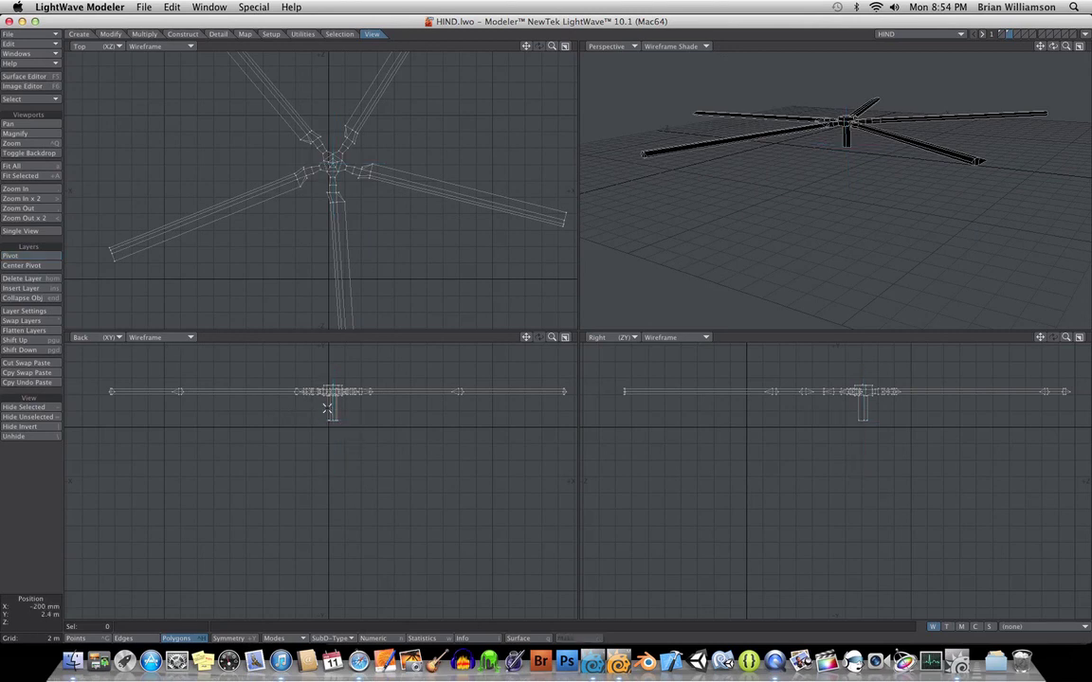
# Step: Back in Layout, rotate the HIND Layer2 rotor's heading slightly to 2.30°
pyautogui.click(593, 663)
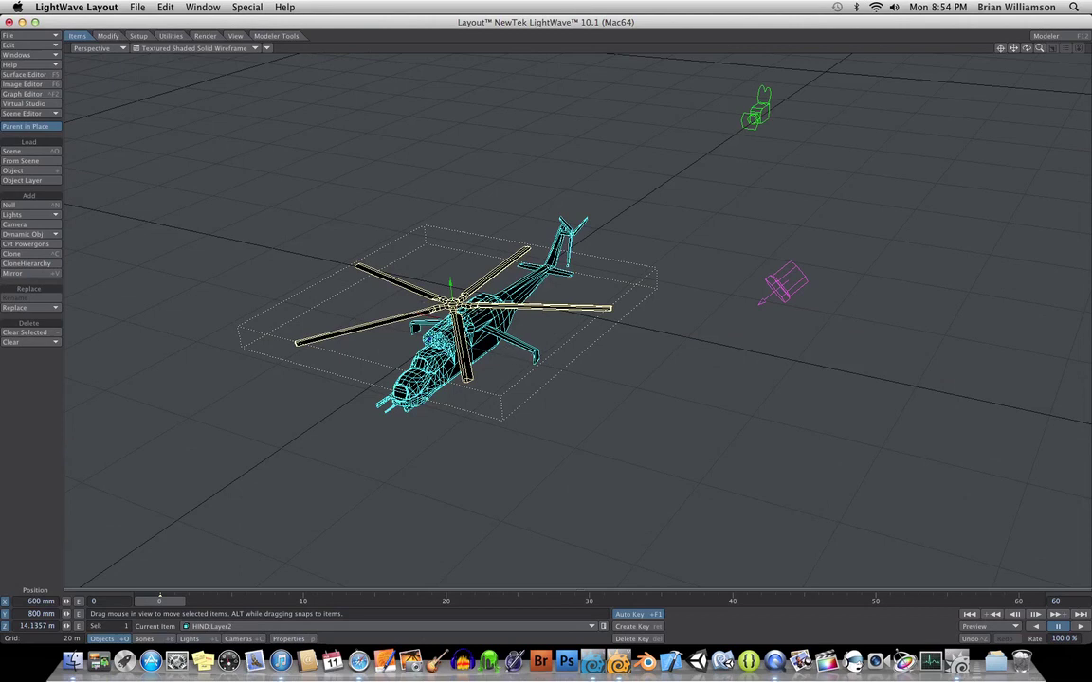
pyautogui.press('y')
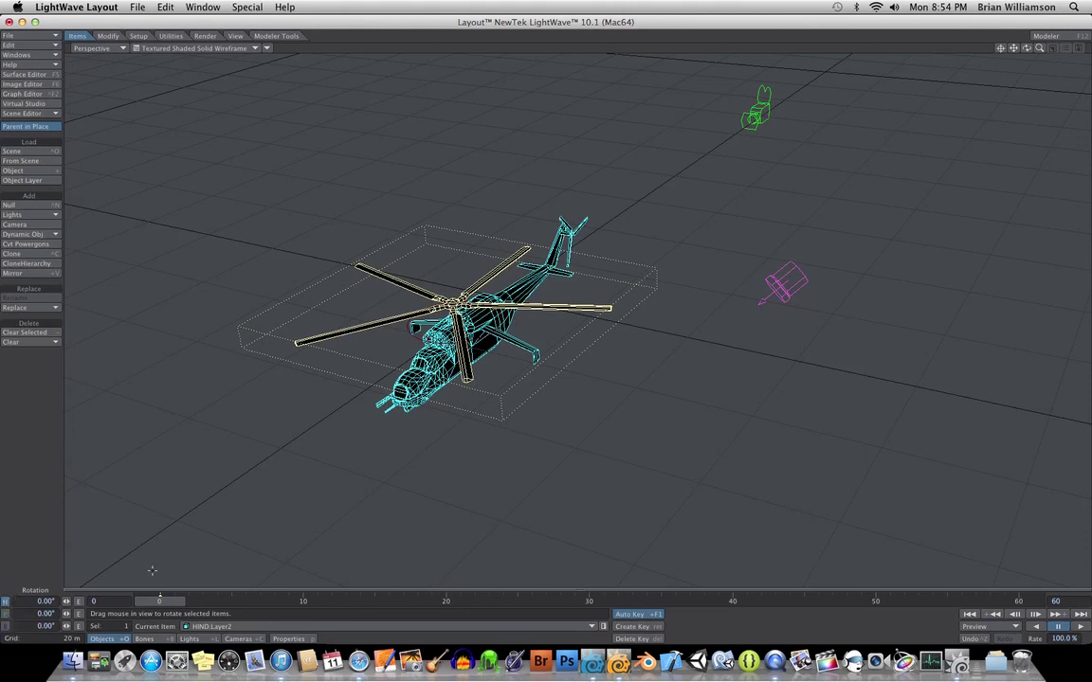
pyautogui.moveTo(517, 376)
pyautogui.mouseDown()
pyautogui.moveTo(464, 376)
pyautogui.moveTo(529, 376)
pyautogui.mouseUp()
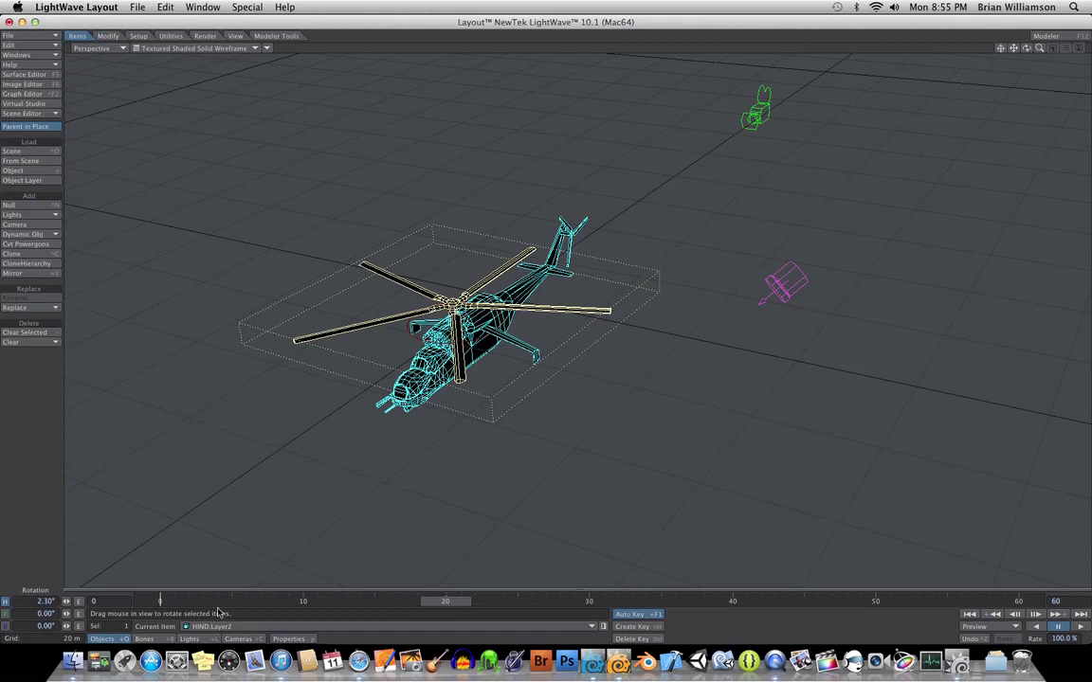
# Step: Key the rotor's heading to 360° at frame 20 and 0° at frame 0, then scrub to check
pyautogui.click(46, 601)
pyautogui.write('360')
pyautogui.press('Return')
pyautogui.press('.')
pyautogui.press(',')
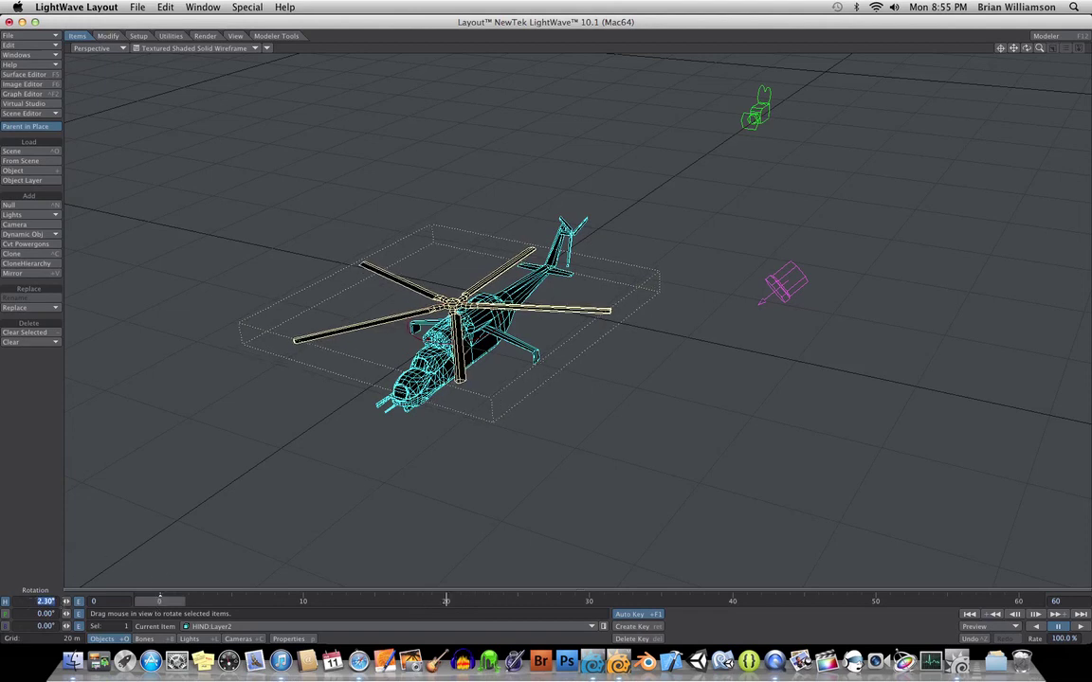
pyautogui.write('0')
pyautogui.press('Return')
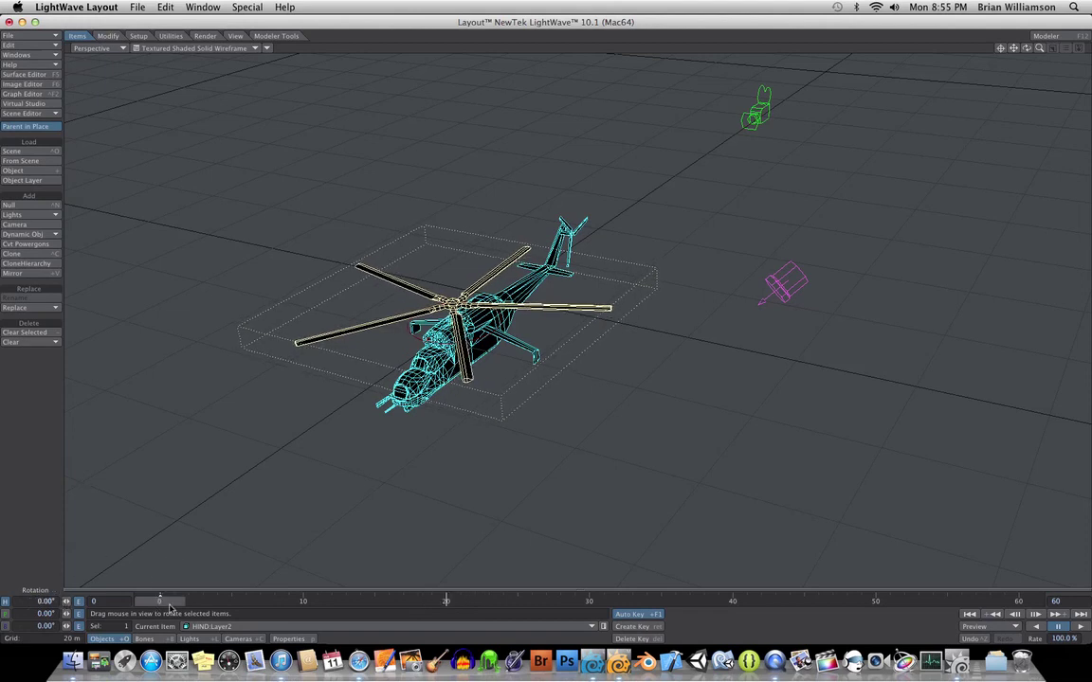
pyautogui.moveTo(156, 550); pyautogui.dragTo(417, 542)
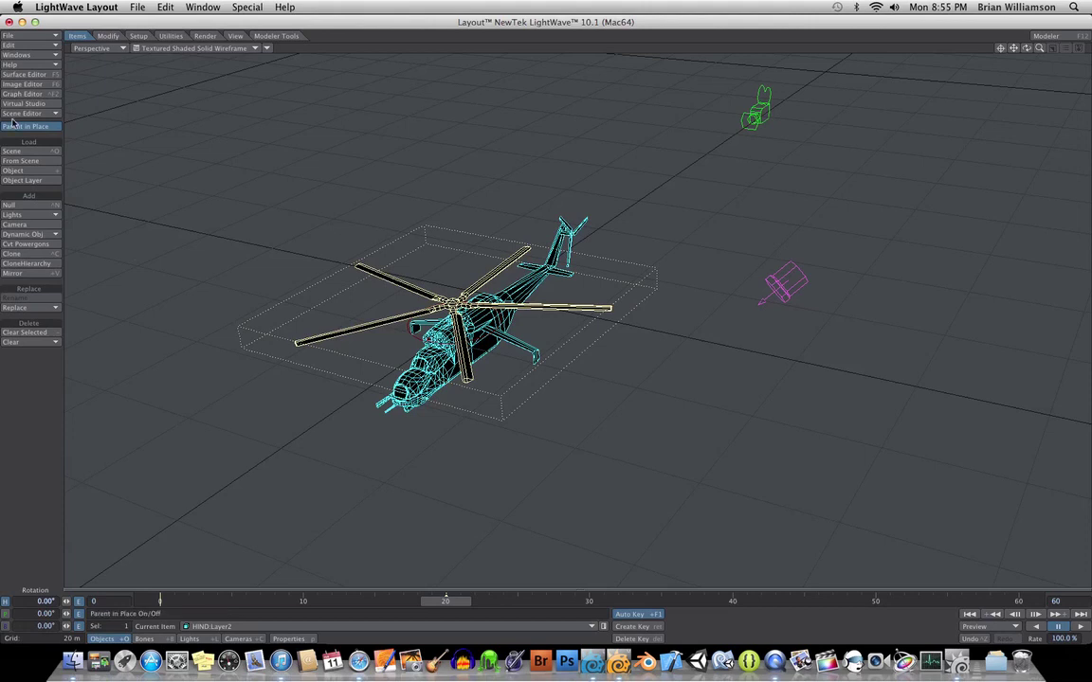
# Step: In the Graph Editor, set HIND:Layer2.Rotation.H Post Behavior to Repeat
pyautogui.click(43, 100)
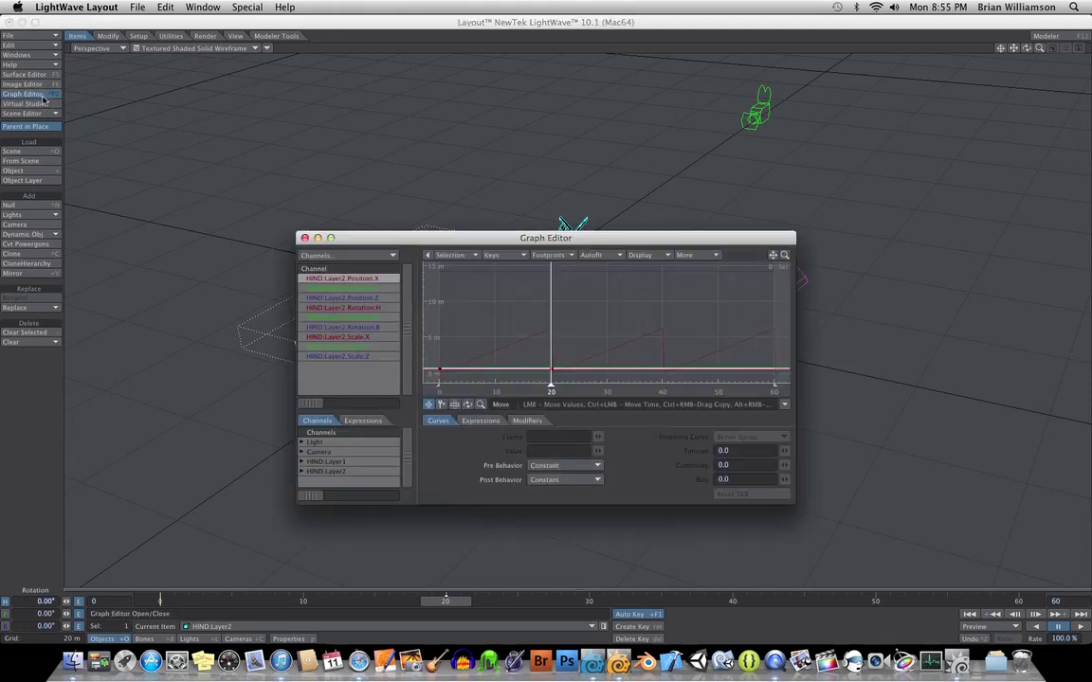
pyautogui.moveTo(447, 241); pyautogui.dragTo(399, 224)
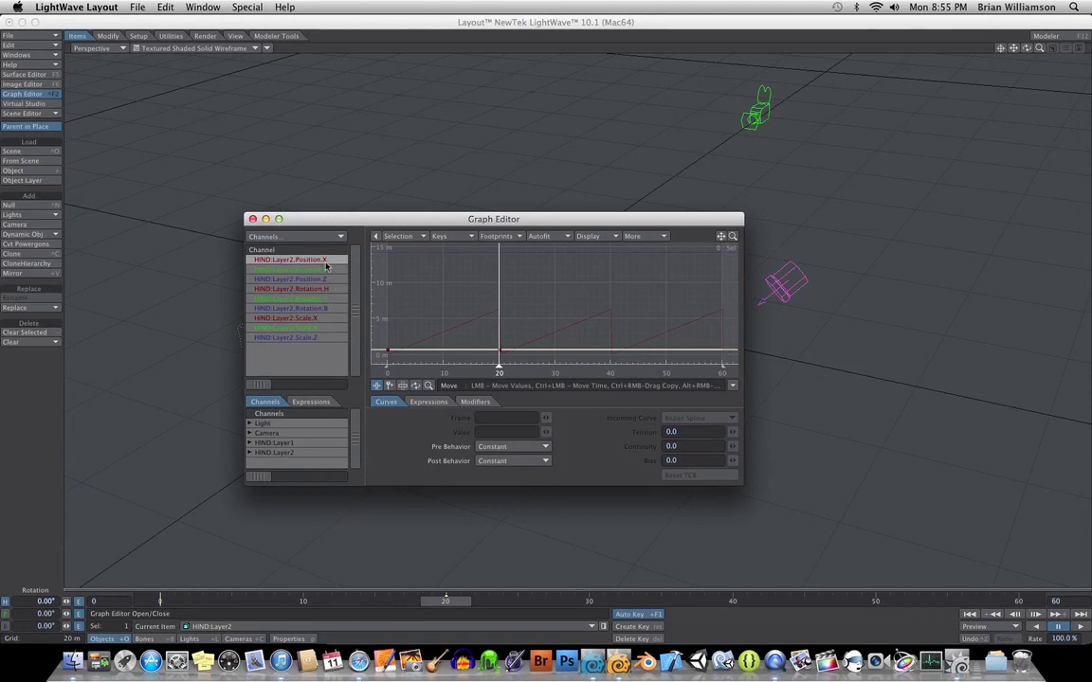
pyautogui.moveTo(340, 220); pyautogui.dragTo(533, 208)
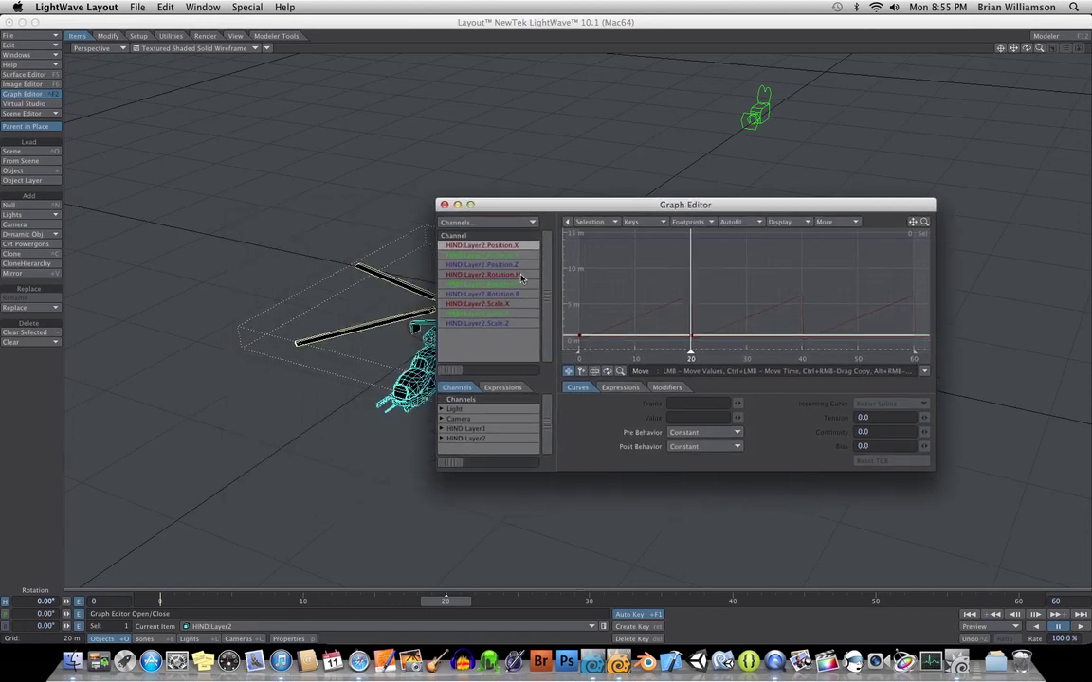
pyautogui.click(505, 275)
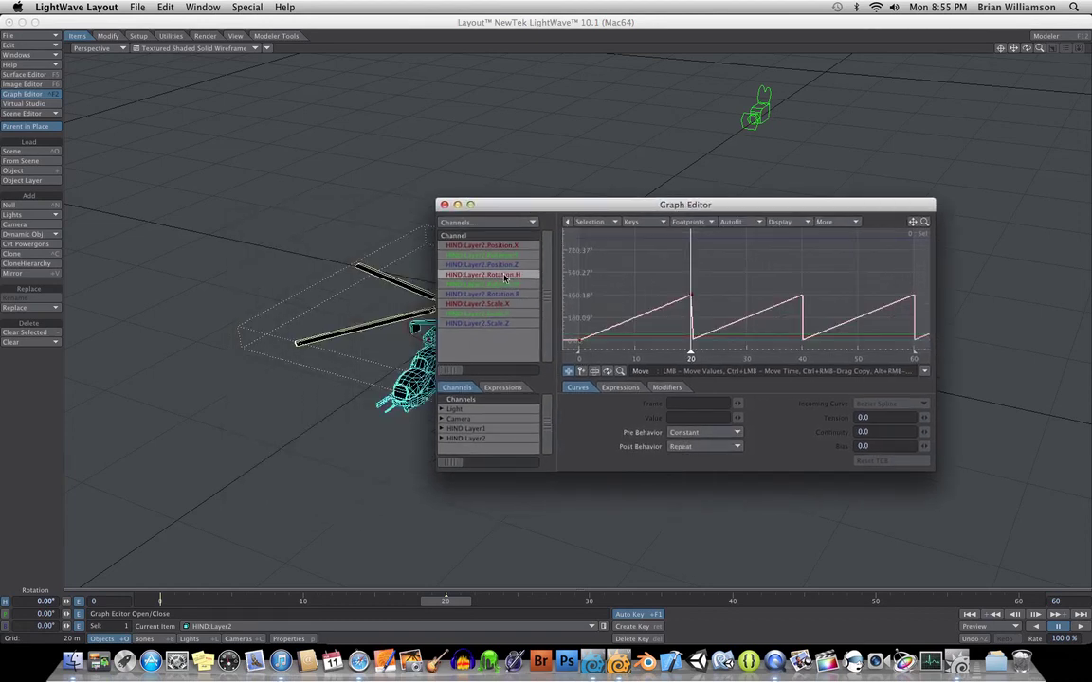
pyautogui.moveTo(613, 210); pyautogui.dragTo(295, 74)
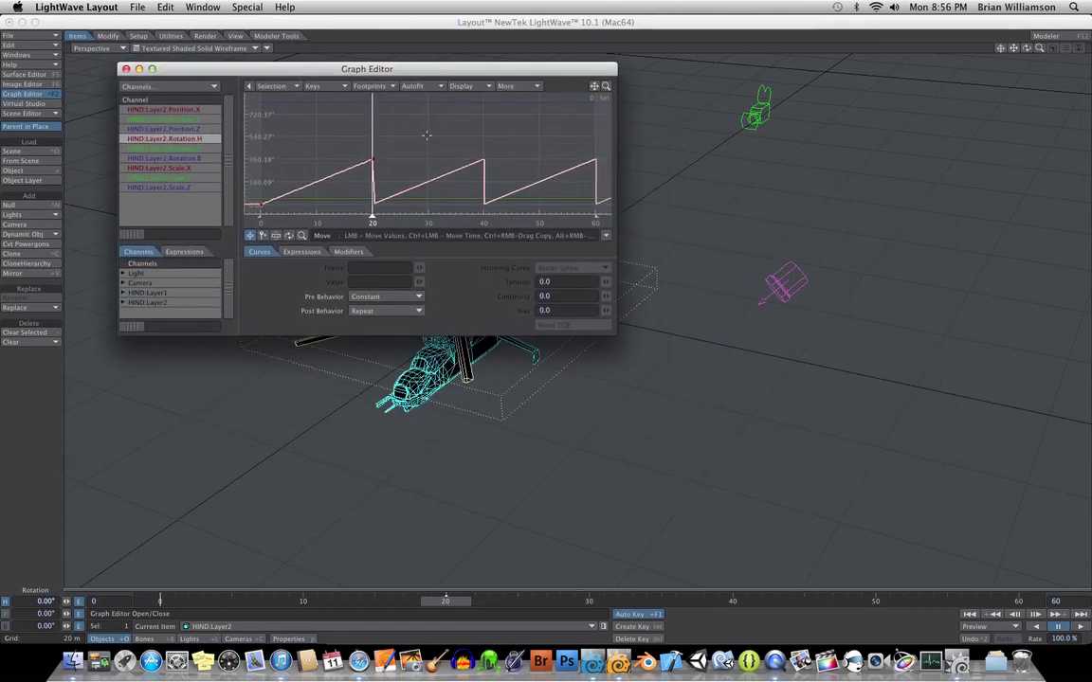
pyautogui.click(391, 311)
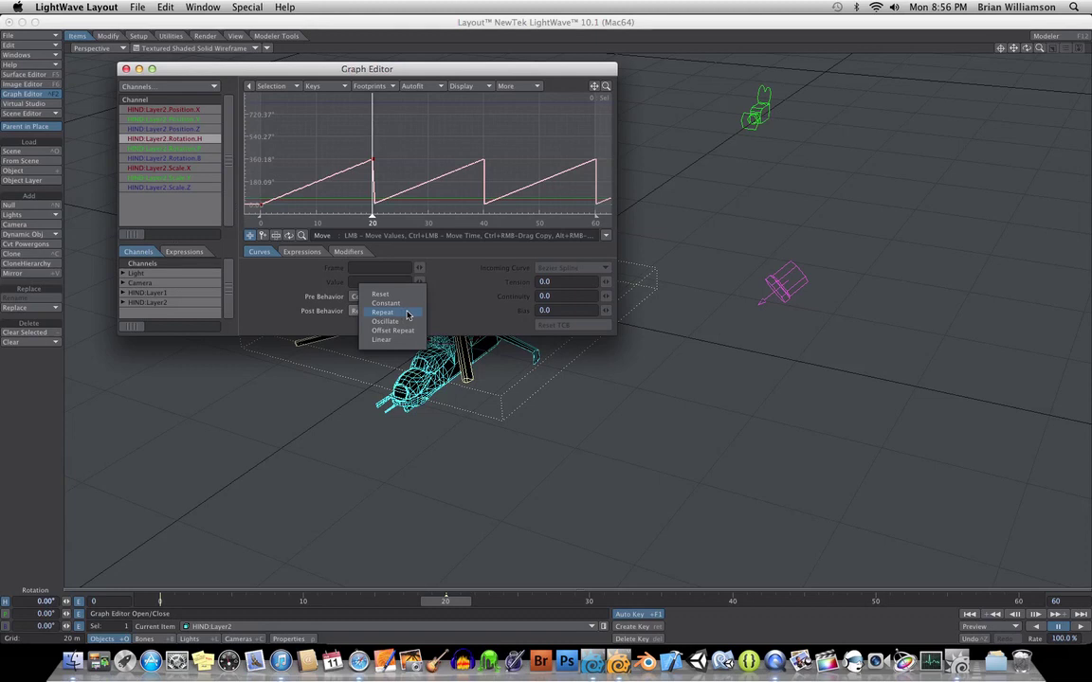
pyautogui.click(402, 313)
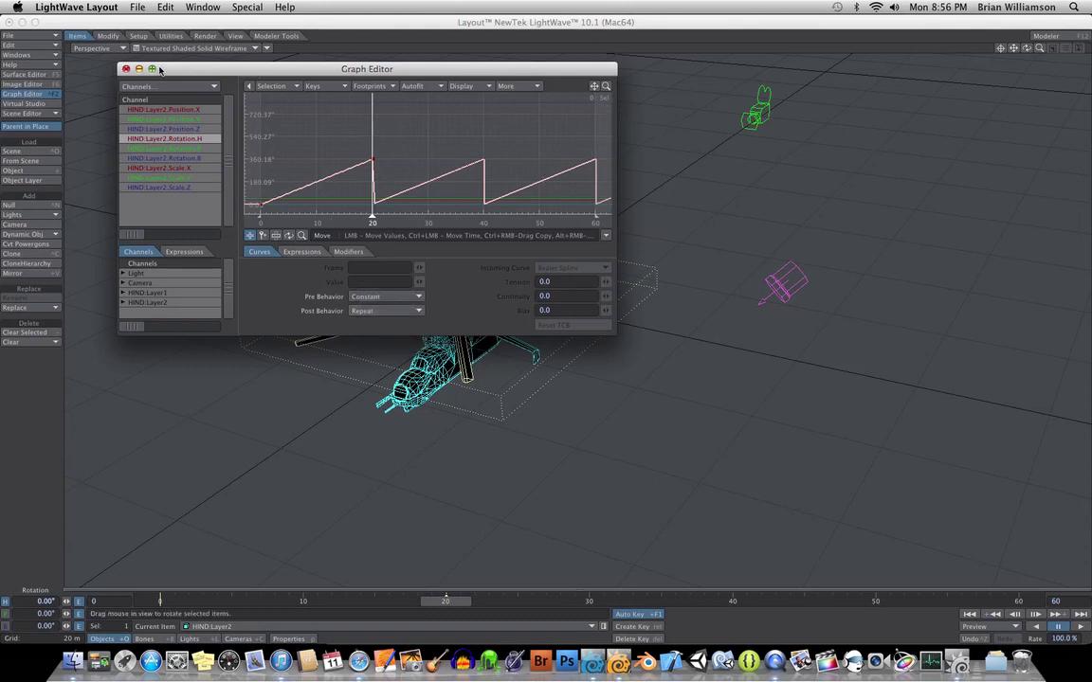
pyautogui.moveTo(219, 69); pyautogui.dragTo(224, 275)
pyautogui.click(132, 274)
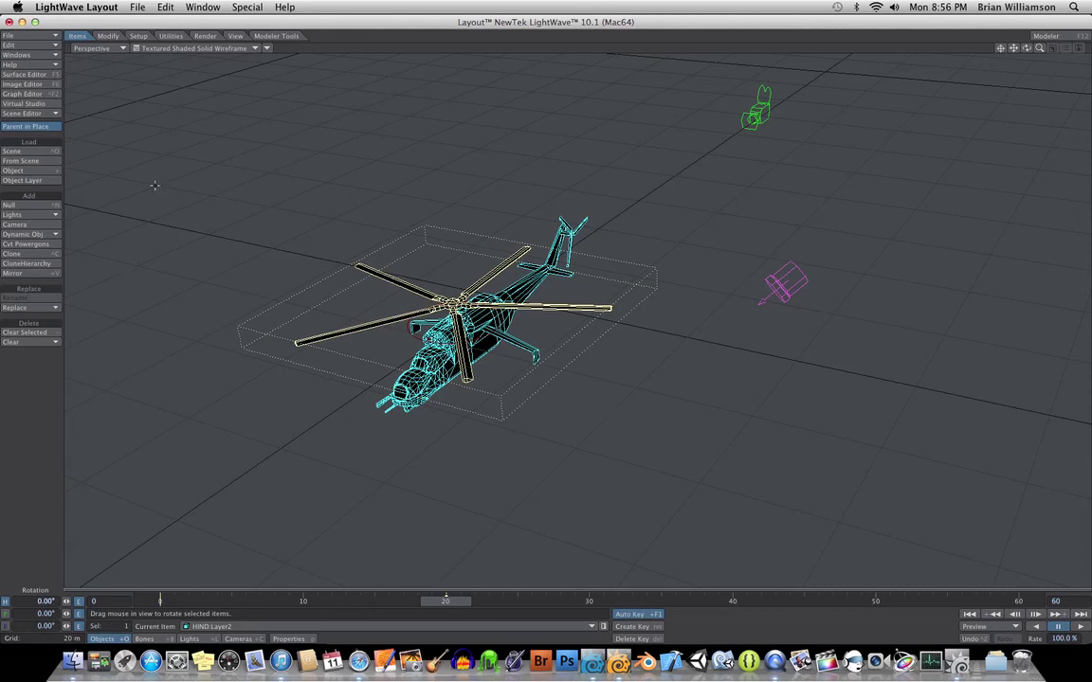
# Step: Add a Null with the default name and move it to X -46.0374 m, Z 2.2571 m
pyautogui.click(11, 205)
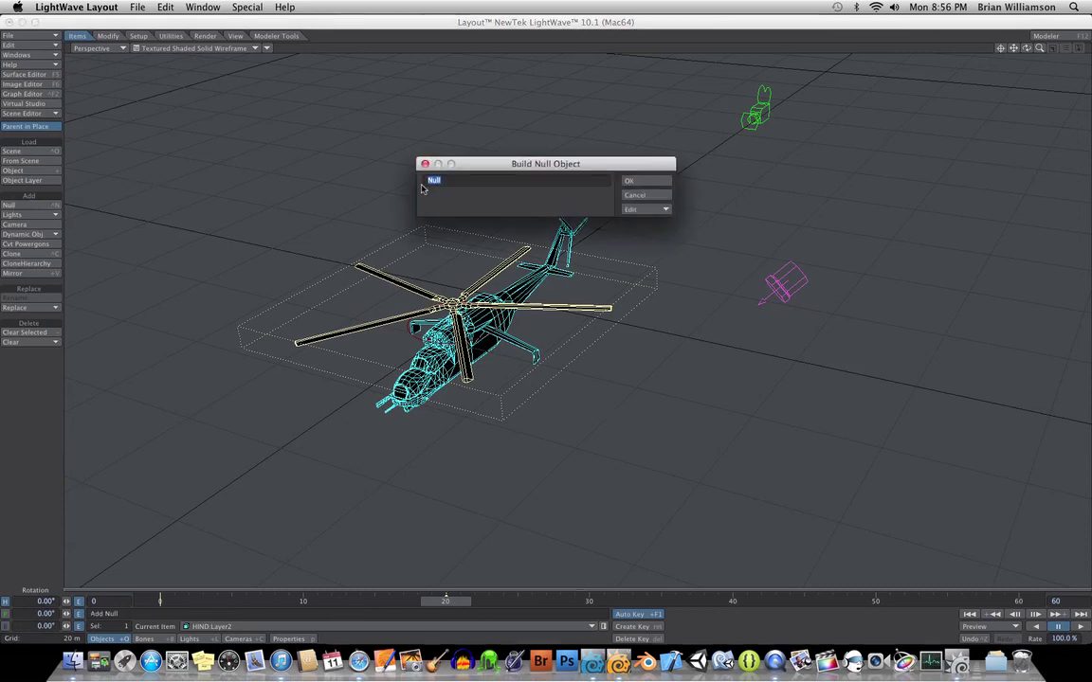
pyautogui.click(626, 181)
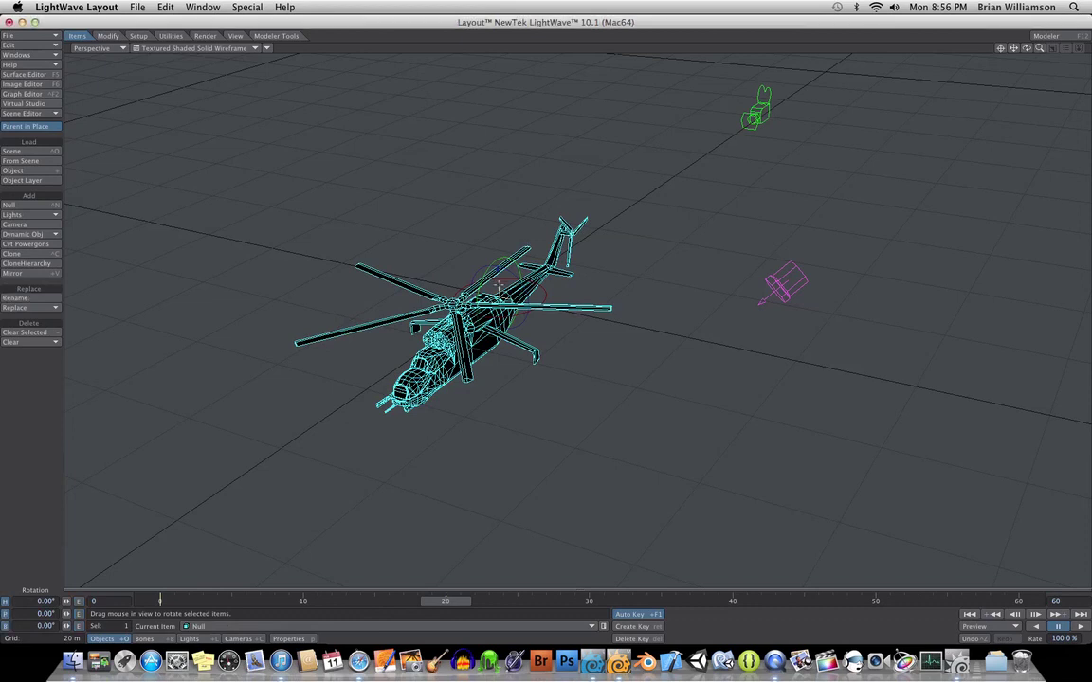
pyautogui.press('t')
pyautogui.moveTo(457, 265); pyautogui.dragTo(715, 353)
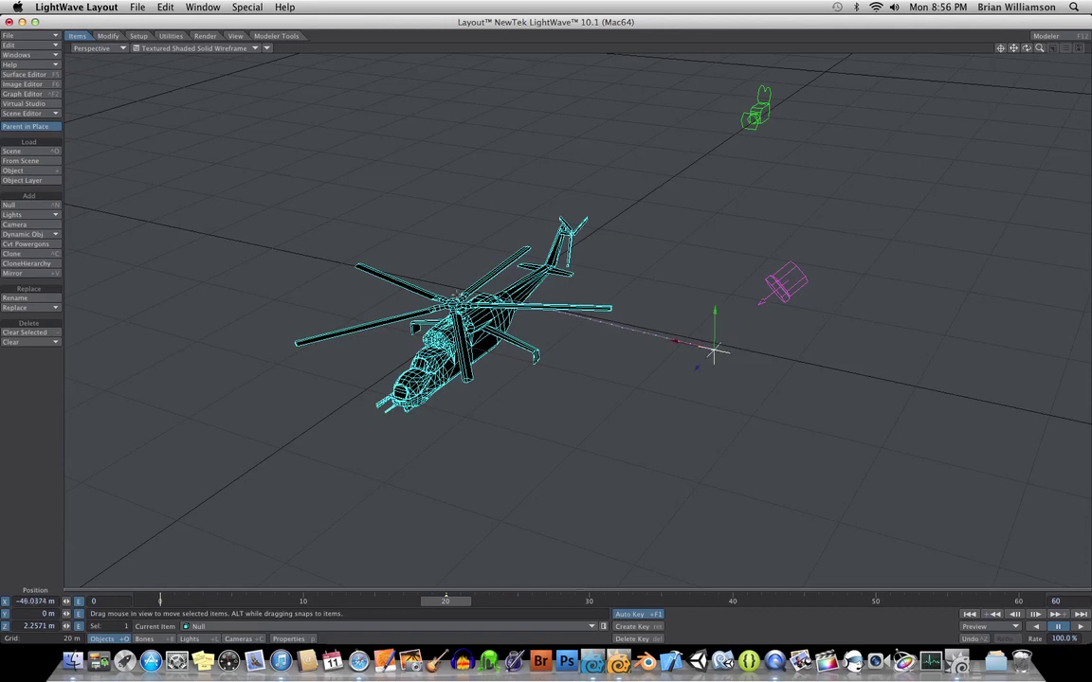
# Step: Delete all of the Null's keys and lower it to X -40.0371 m, Y 515.8668 mm, Z 0 m
pyautogui.click(493, 590)
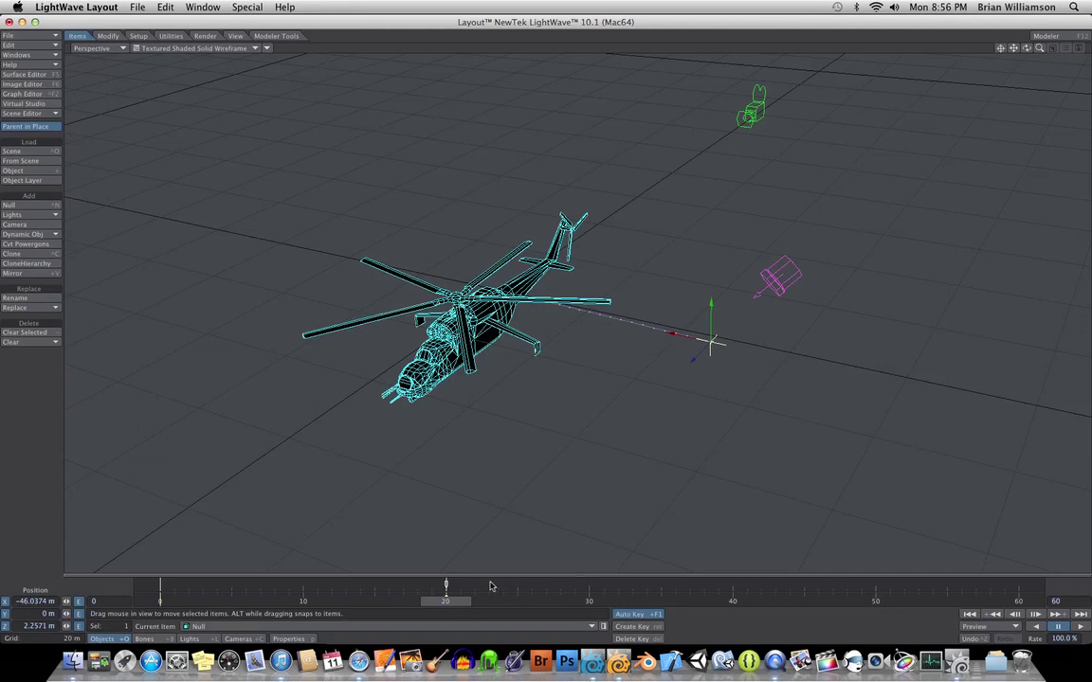
pyautogui.rightClick(446, 588)
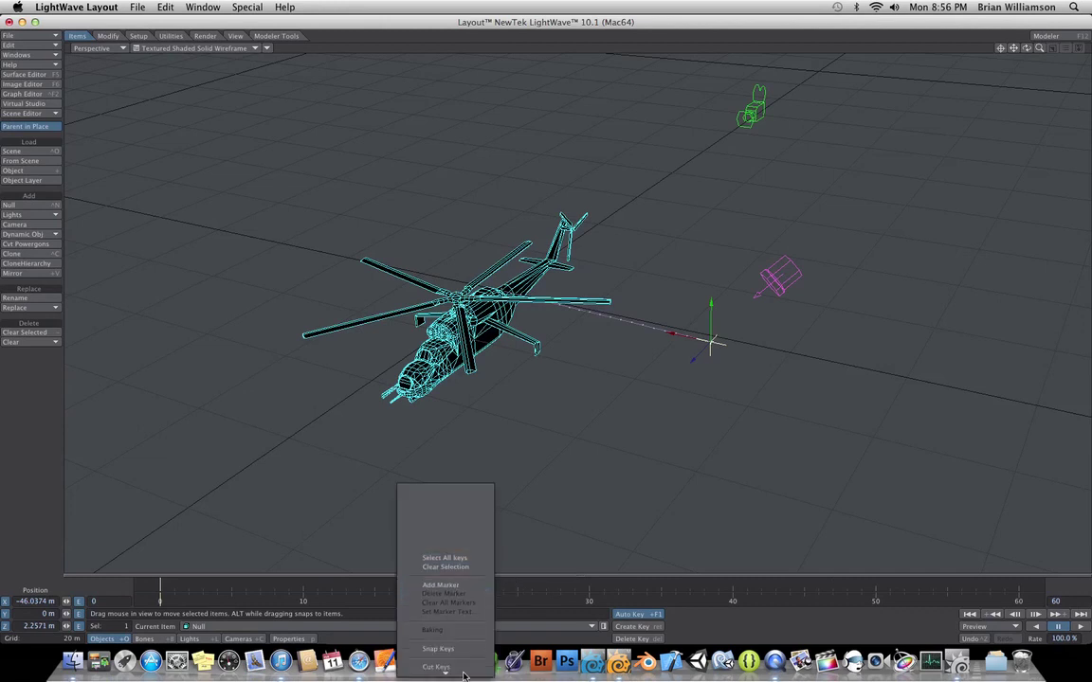
pyautogui.click(440, 650)
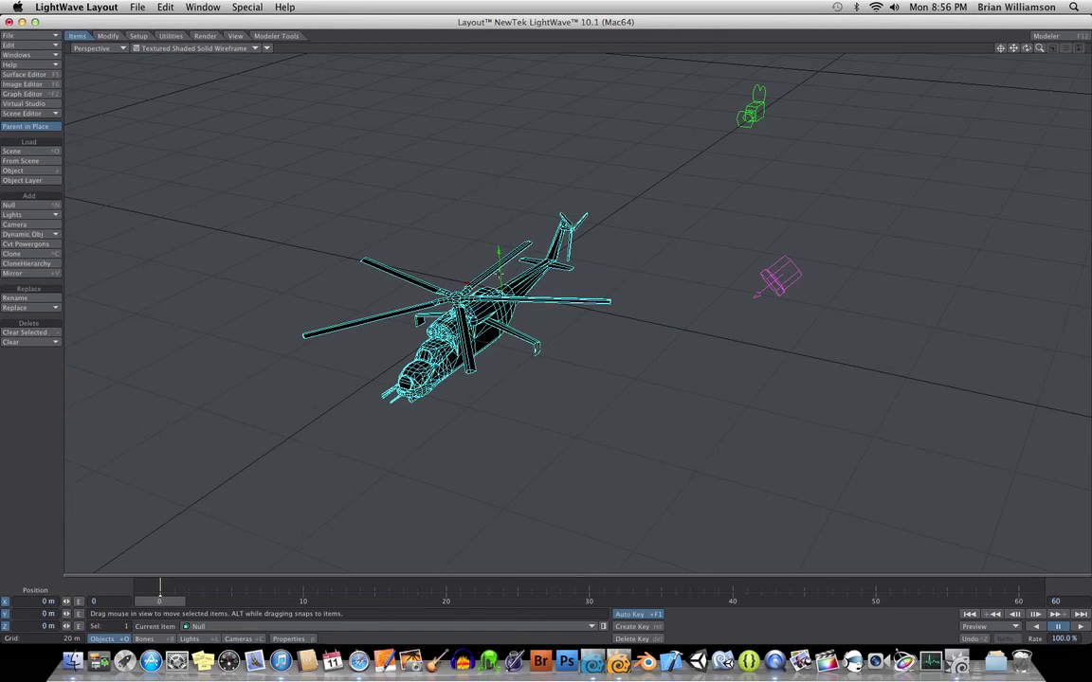
pyautogui.moveTo(500, 275); pyautogui.dragTo(666, 308)
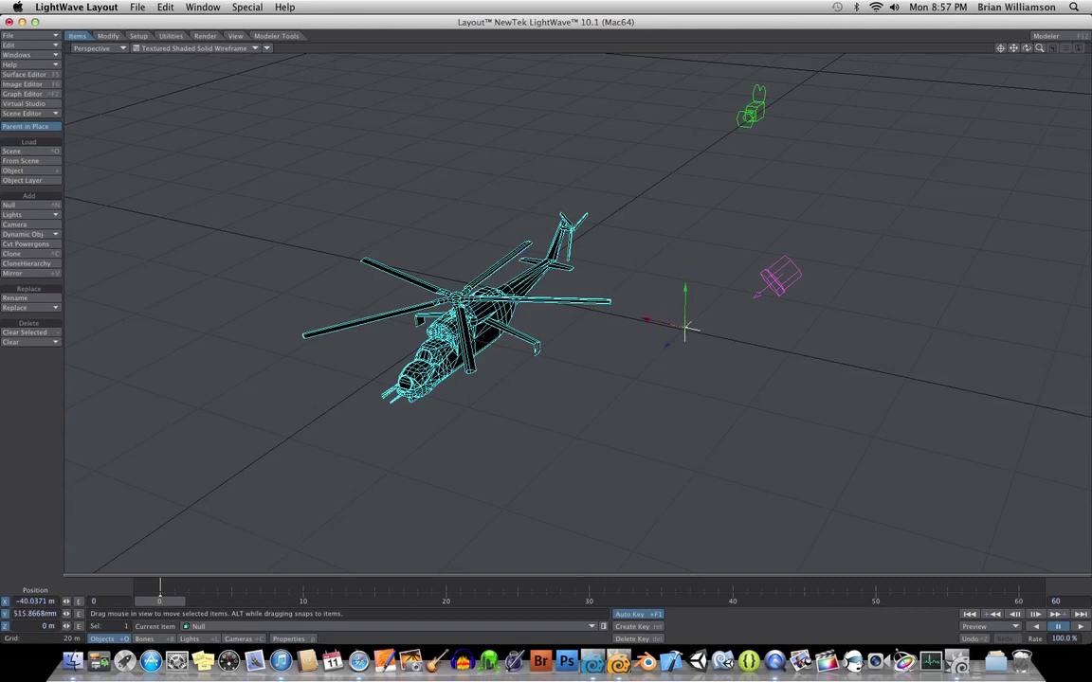
# Step: Select the HIND Layer2 rotor and add a Cyclist modifier in its Motion Options
pyautogui.click(510, 270)
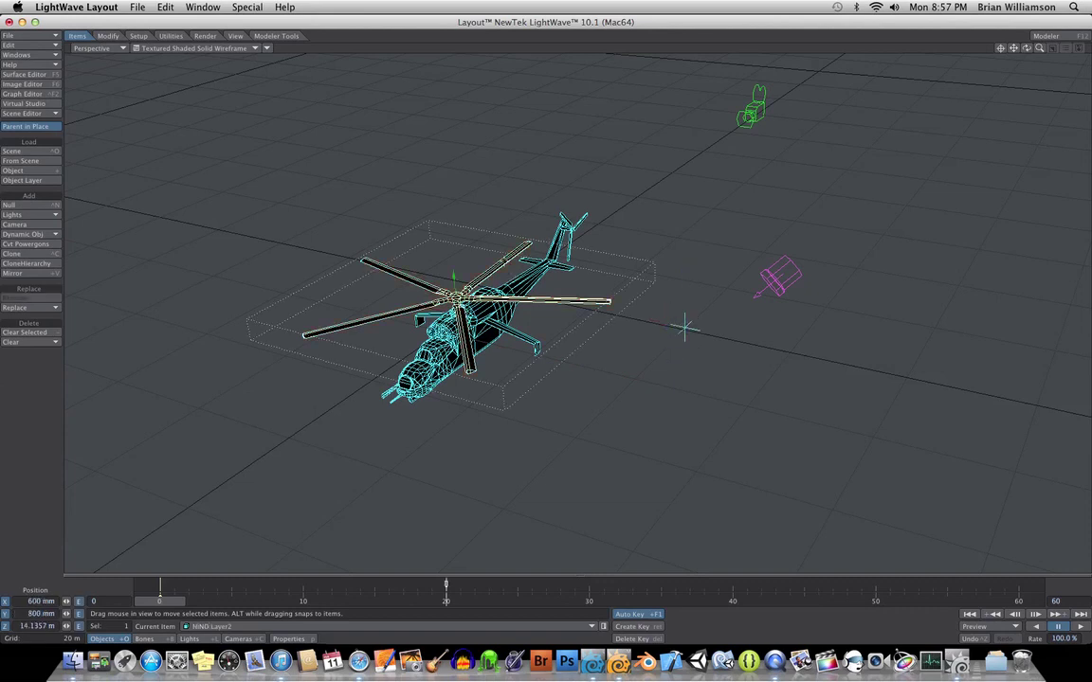
pyautogui.press('m')
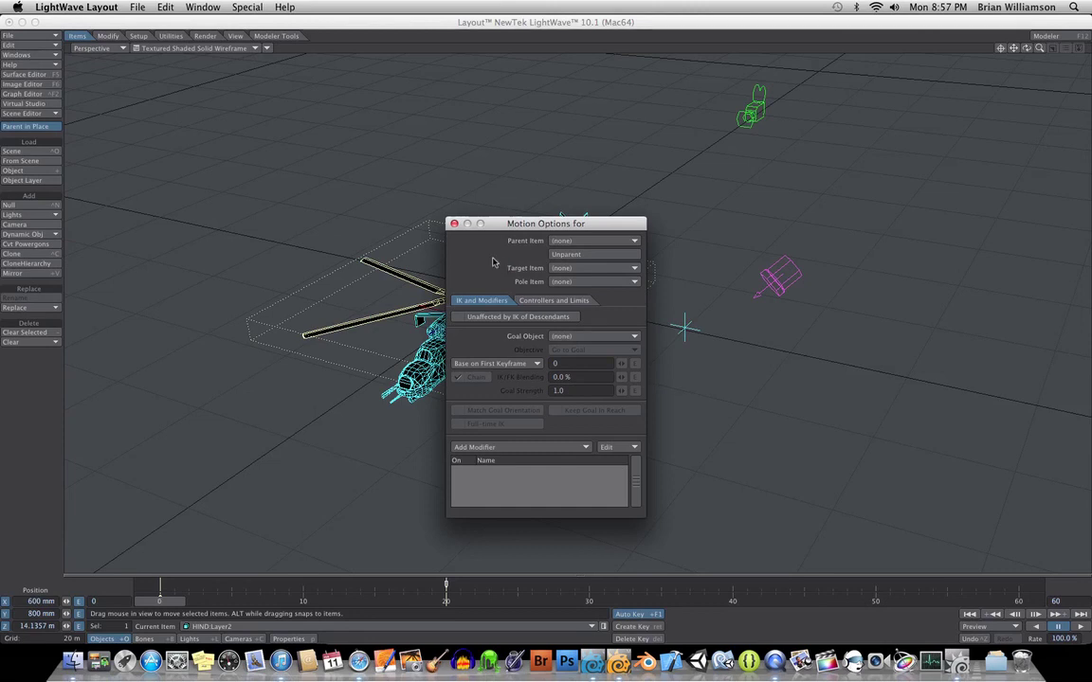
pyautogui.moveTo(525, 222); pyautogui.dragTo(371, 162)
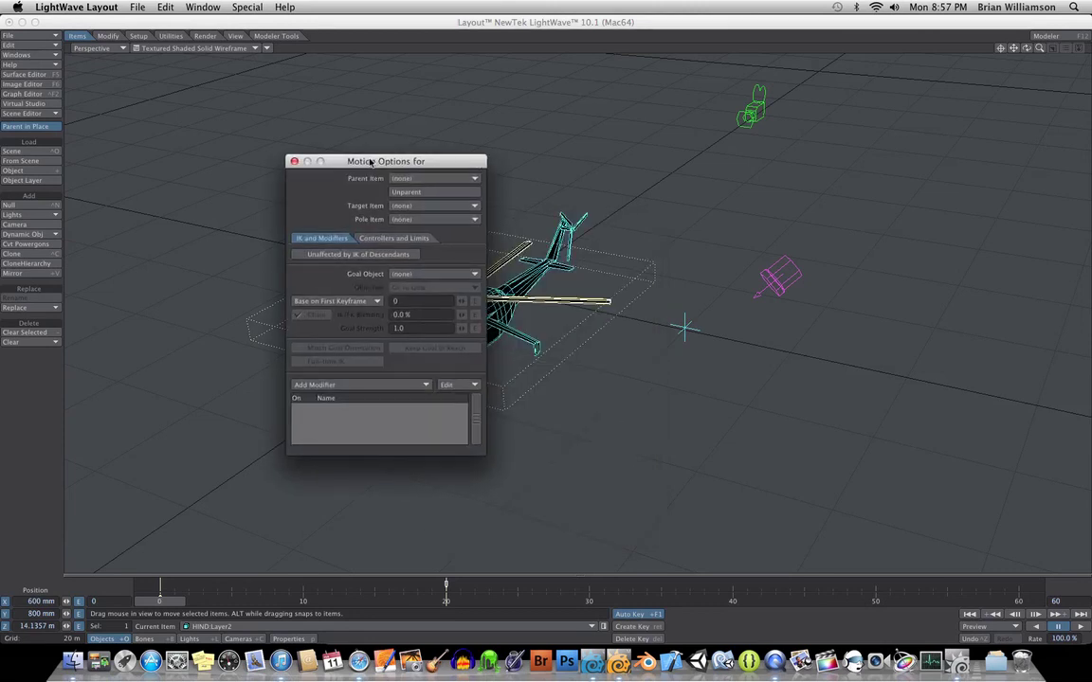
pyautogui.click(413, 385)
pyautogui.click(411, 387)
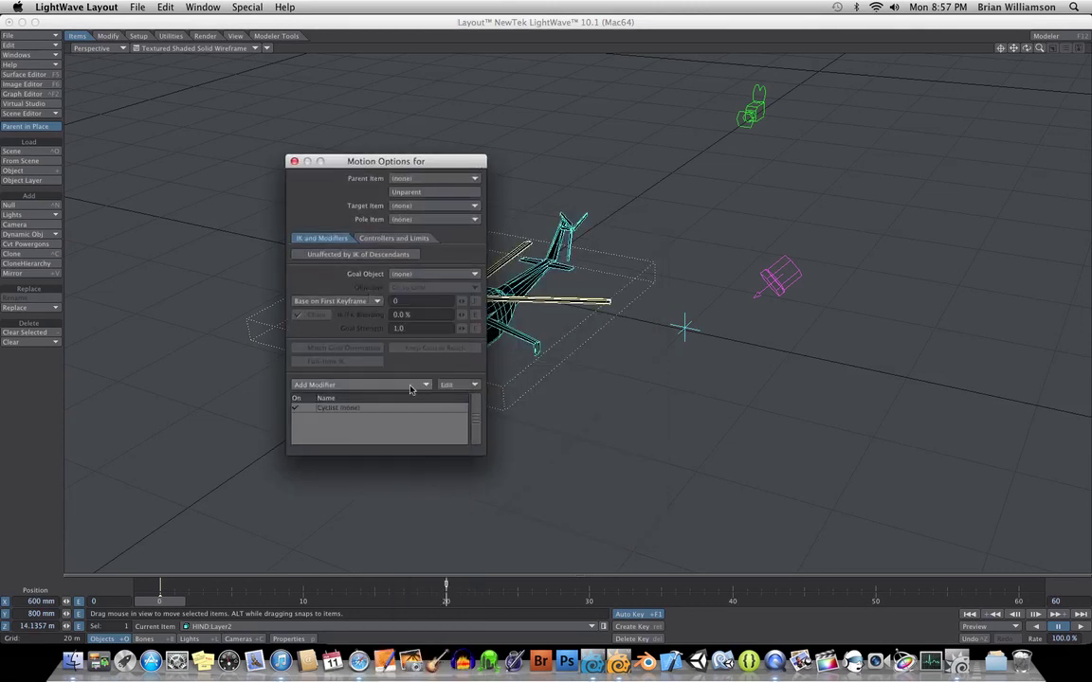
# Step: In the Cyclist settings, disable position and scale channels leaving heading, and set Cycle Frames To 20
pyautogui.doubleClick(363, 409)
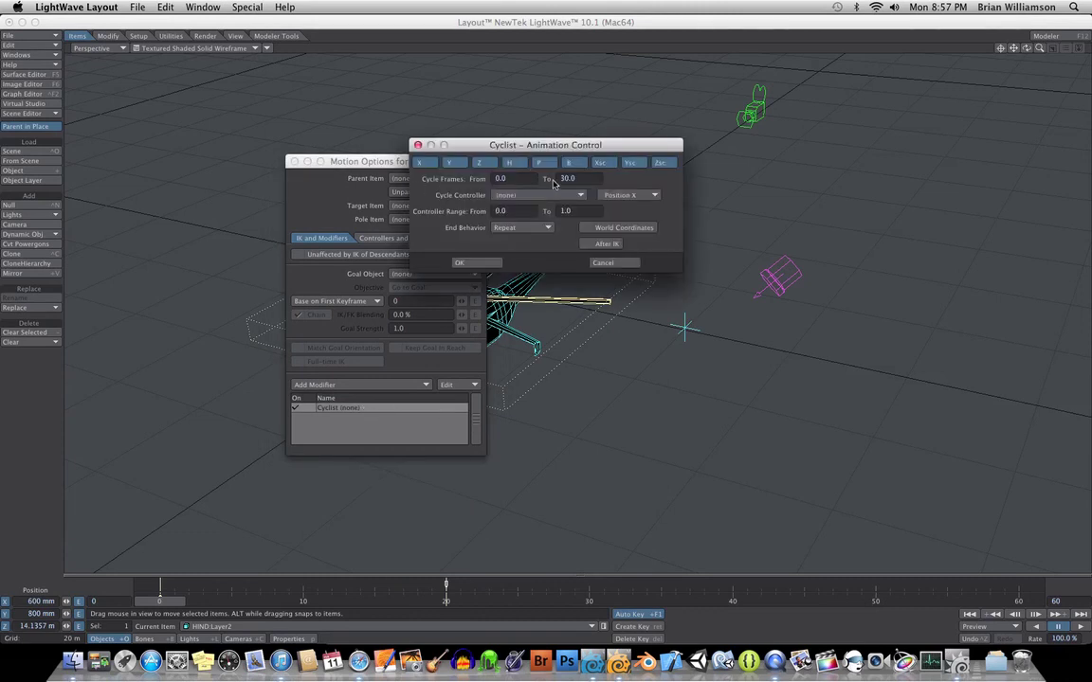
pyautogui.moveTo(550, 144); pyautogui.dragTo(522, 112)
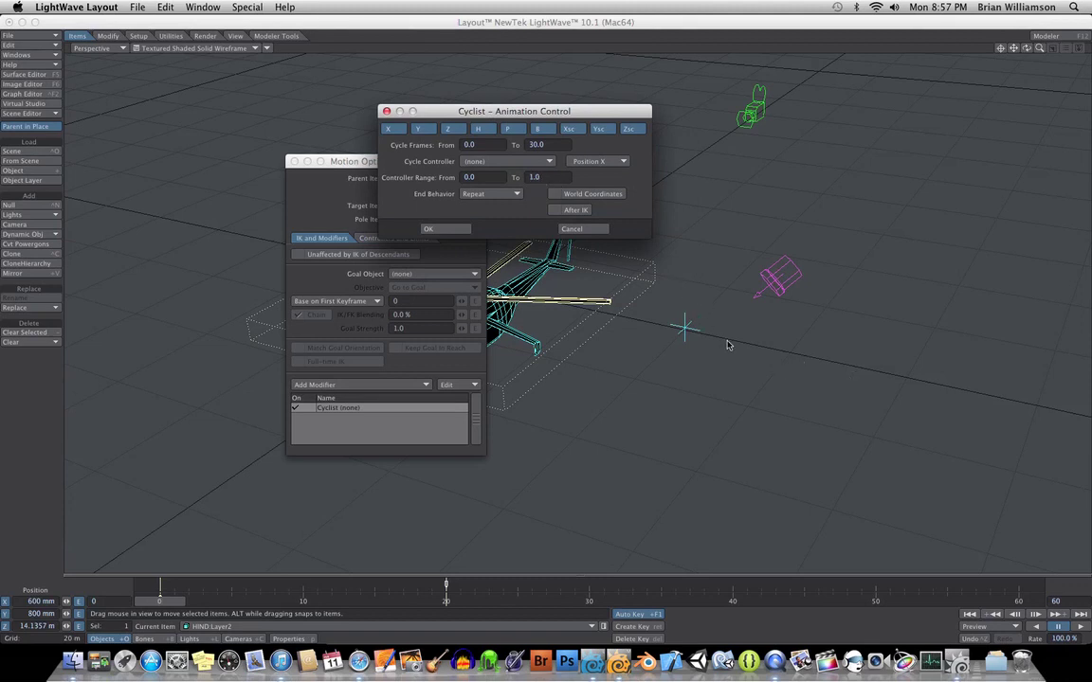
pyautogui.moveTo(499, 112); pyautogui.dragTo(477, 98)
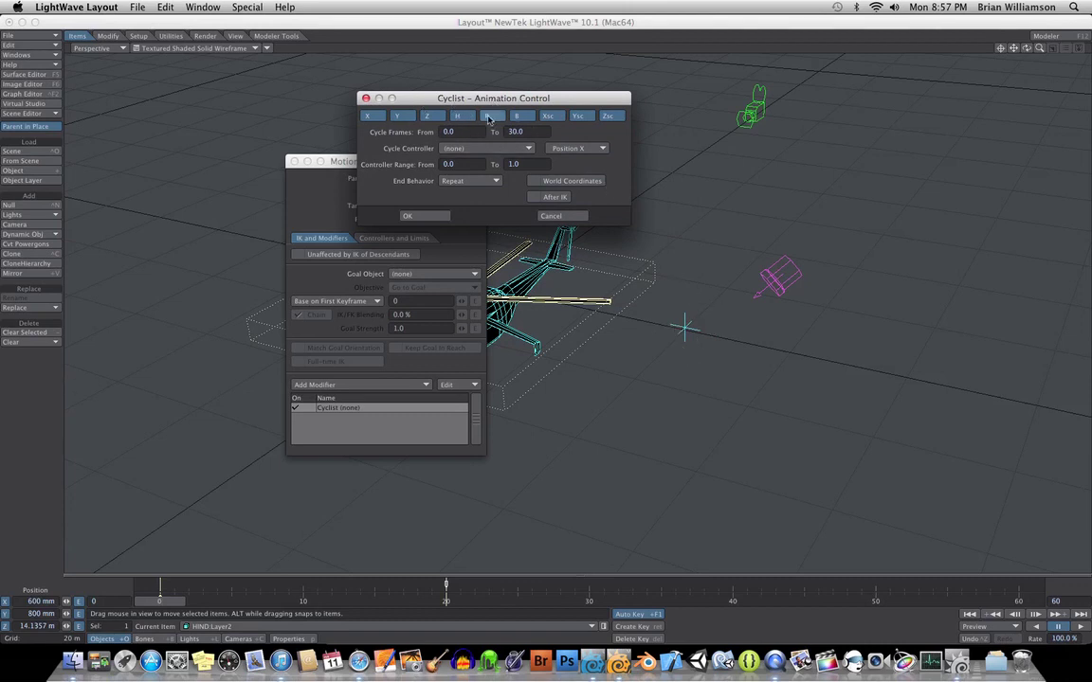
pyautogui.click(547, 116)
pyautogui.click(578, 116)
pyautogui.click(607, 115)
pyautogui.click(427, 116)
pyautogui.click(397, 115)
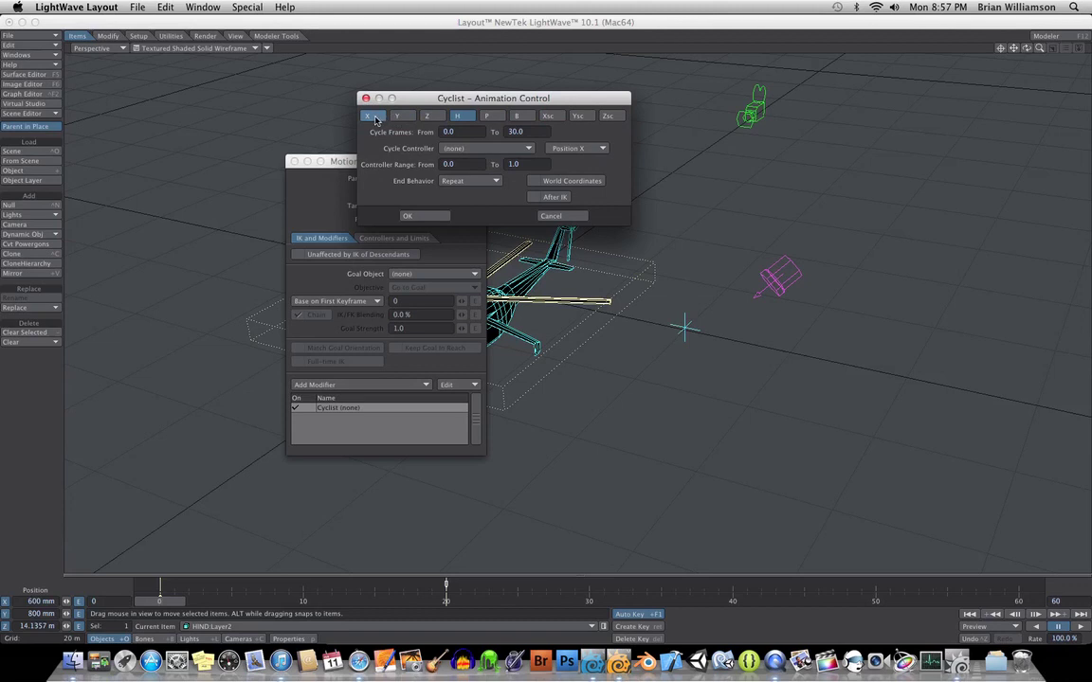
pyautogui.click(371, 116)
pyautogui.write('20')
# Step: Set the Cyclist controller to the Null's Position Y with a controller range of 0 to 10.0
pyautogui.moveTo(519, 98); pyautogui.dragTo(512, 83)
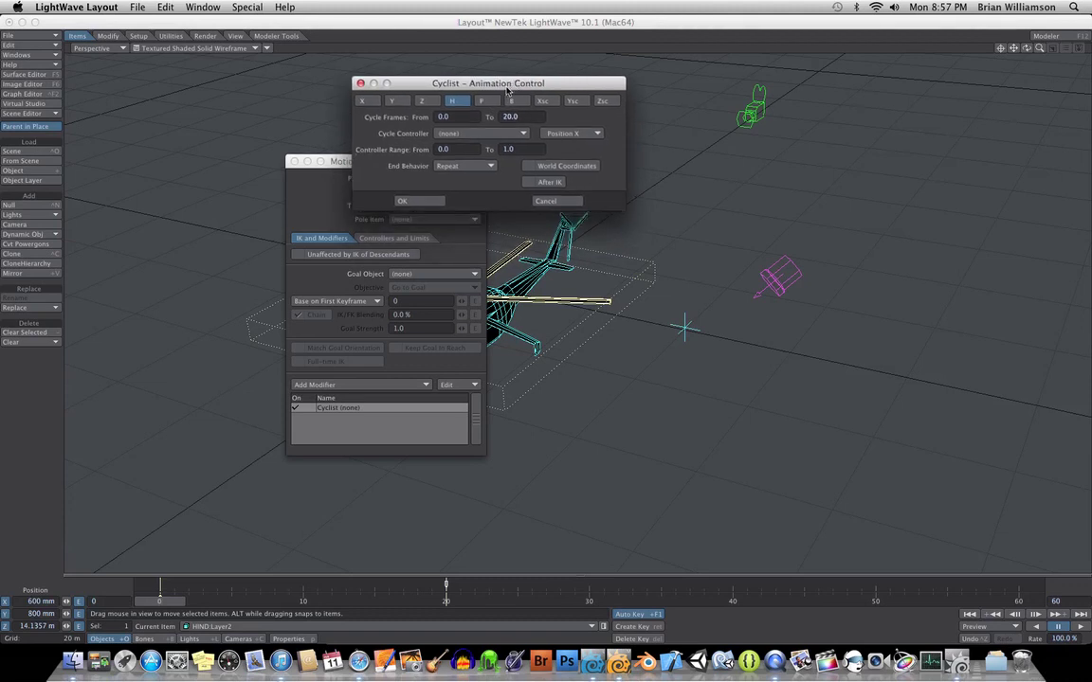
pyautogui.click(490, 138)
pyautogui.click(489, 154)
pyautogui.click(575, 136)
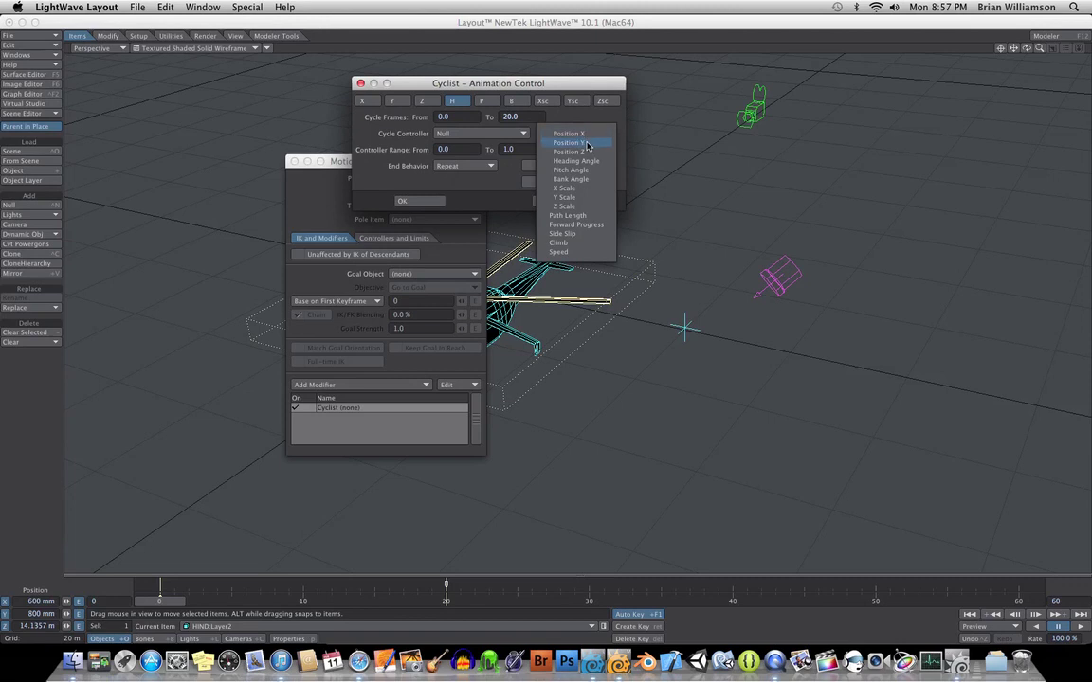
pyautogui.click(587, 145)
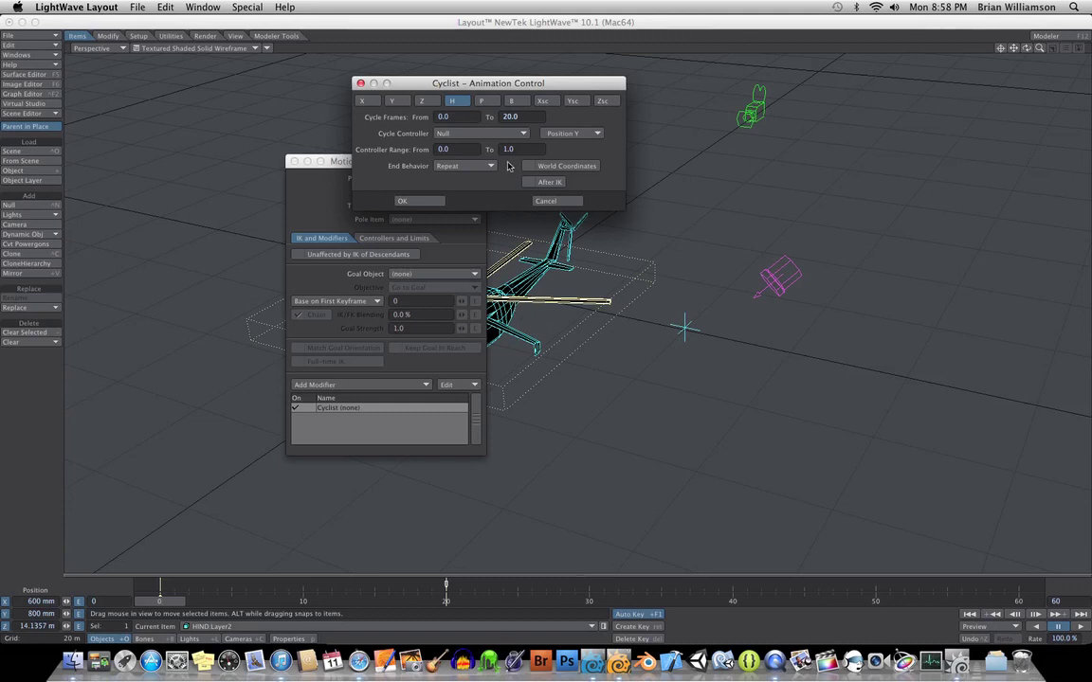
pyautogui.click(443, 152)
pyautogui.click(509, 148)
pyautogui.write('10.0')
# Step: Apply the Cyclist settings, then drag the Null up and down to test the rotor turning
pyautogui.click(412, 202)
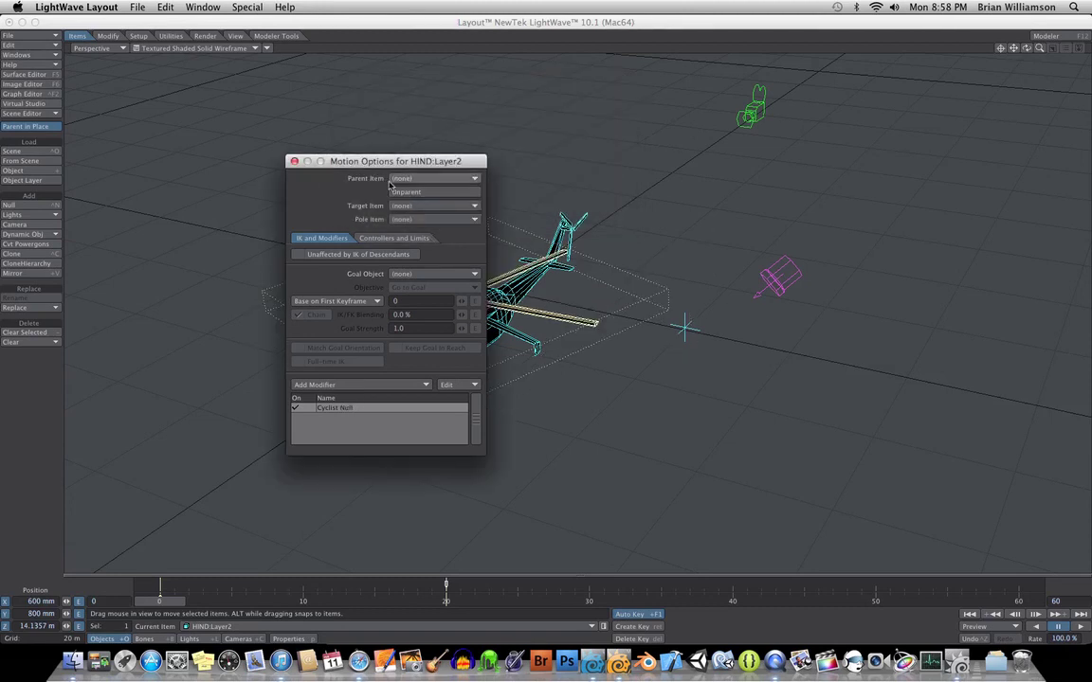
pyautogui.click(294, 163)
pyautogui.click(687, 326)
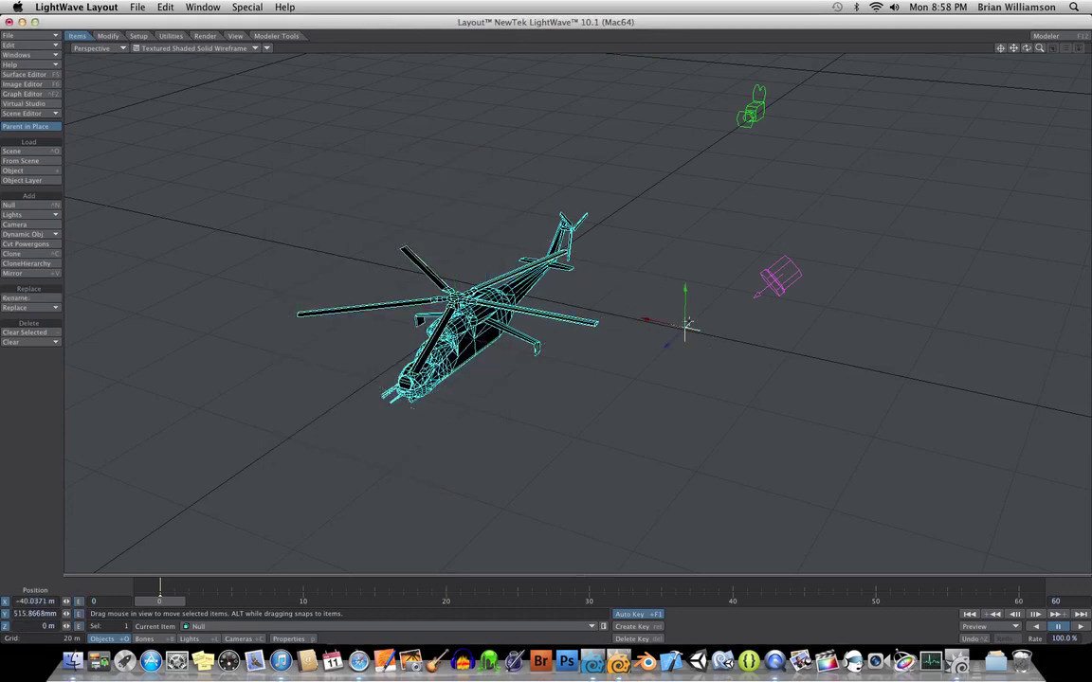
pyautogui.moveTo(687, 326)
pyautogui.mouseDown(button='right')
pyautogui.moveTo(689, 230)
pyautogui.moveTo(690, 346)
pyautogui.moveTo(690, 178)
pyautogui.moveTo(685, 328)
pyautogui.mouseUp(button='right')
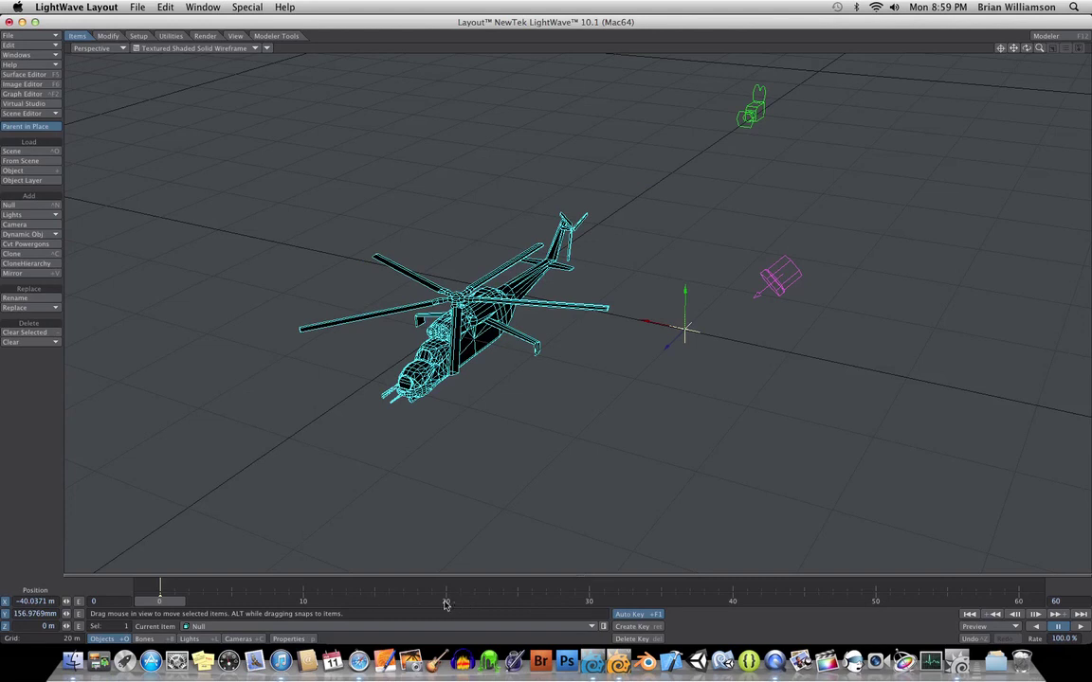
pyautogui.moveTo(687, 329); pyautogui.dragTo(689, 248, button='right')
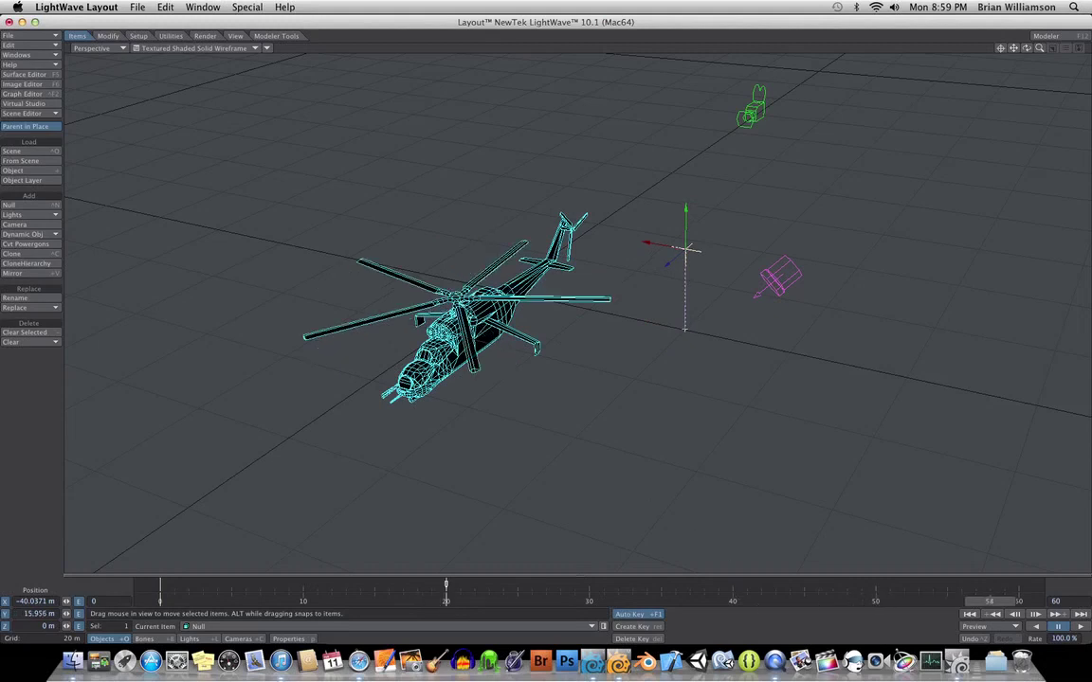
pyautogui.moveTo(689, 248); pyautogui.dragTo(691, 222, button='right')
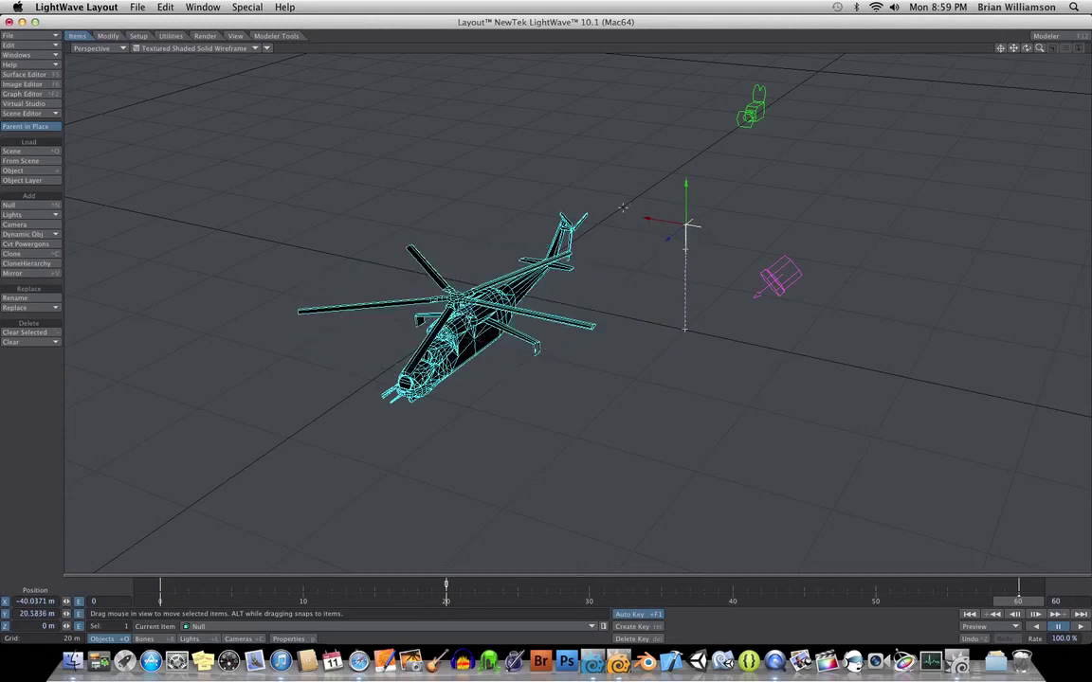
pyautogui.moveTo(927, 550); pyautogui.dragTo(142, 540, button='right')
# Step: Play the animation to watch the rotor blades spin as the Null rises to Y 156.9769 mm
pyautogui.click(1080, 627)
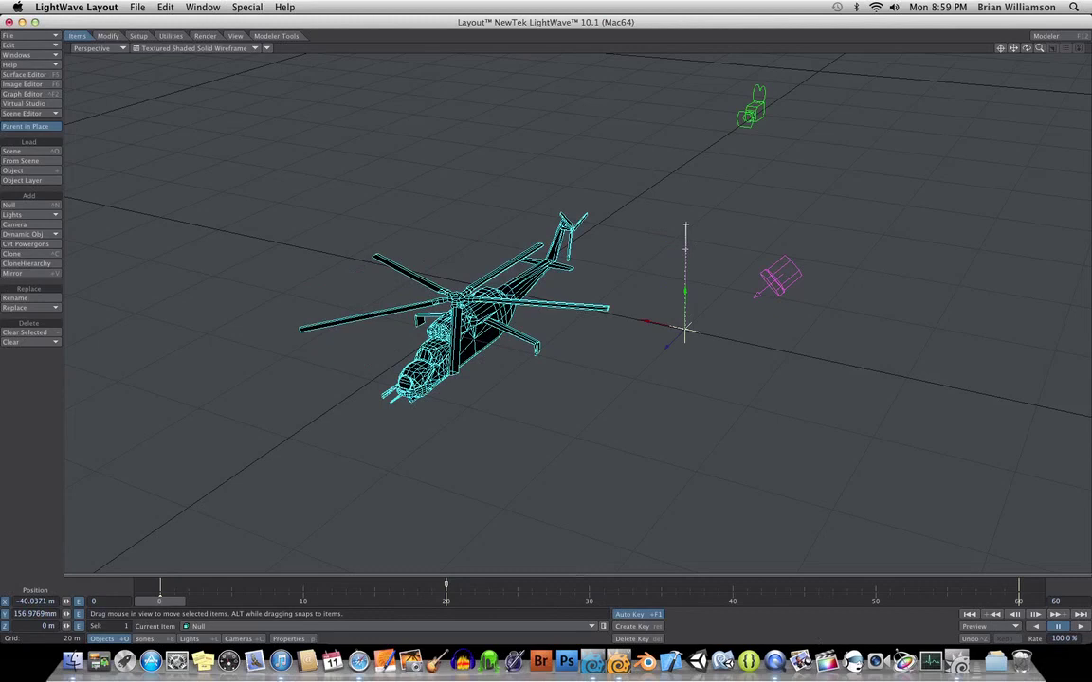
pyautogui.click(436, 341)
pyautogui.press('Down')
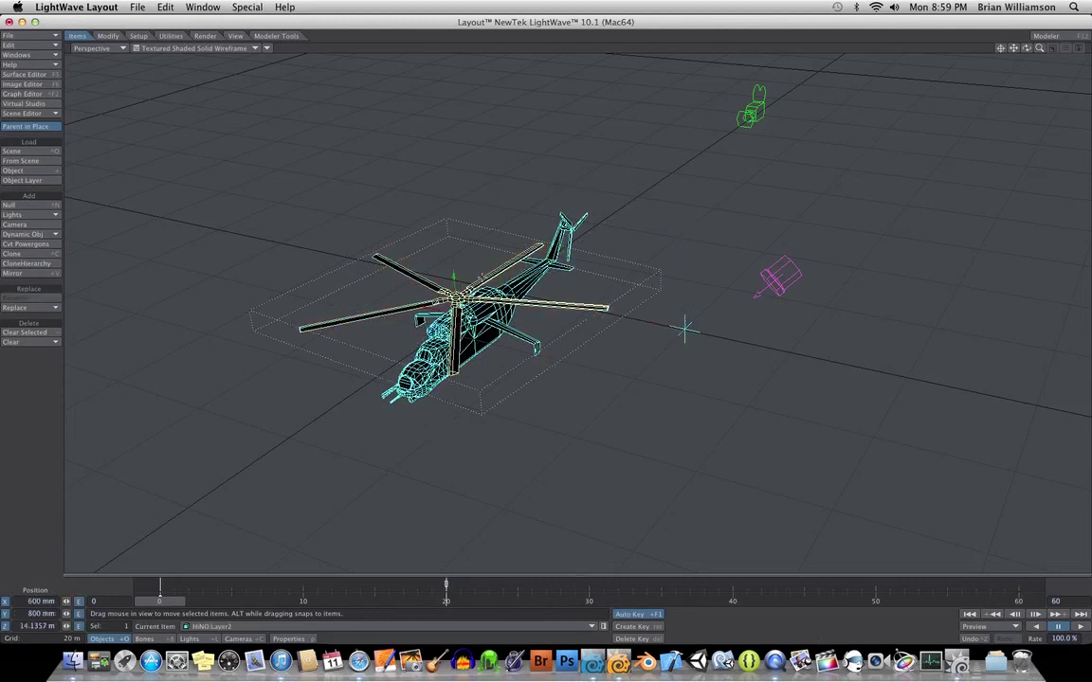
pyautogui.press('m')
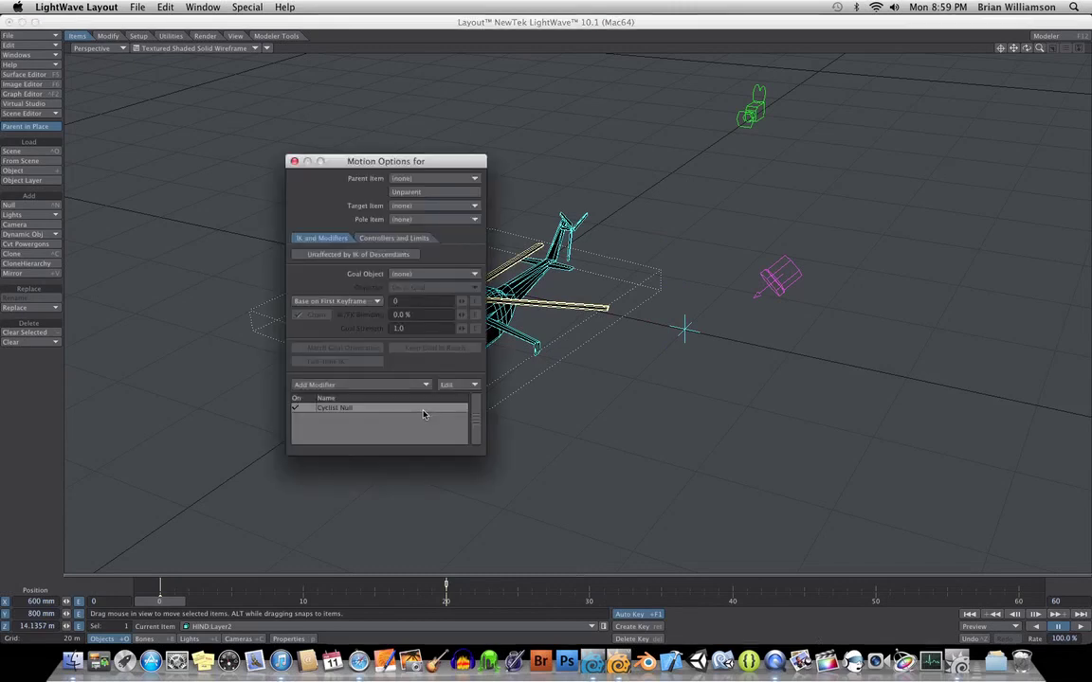
pyautogui.doubleClick(417, 409)
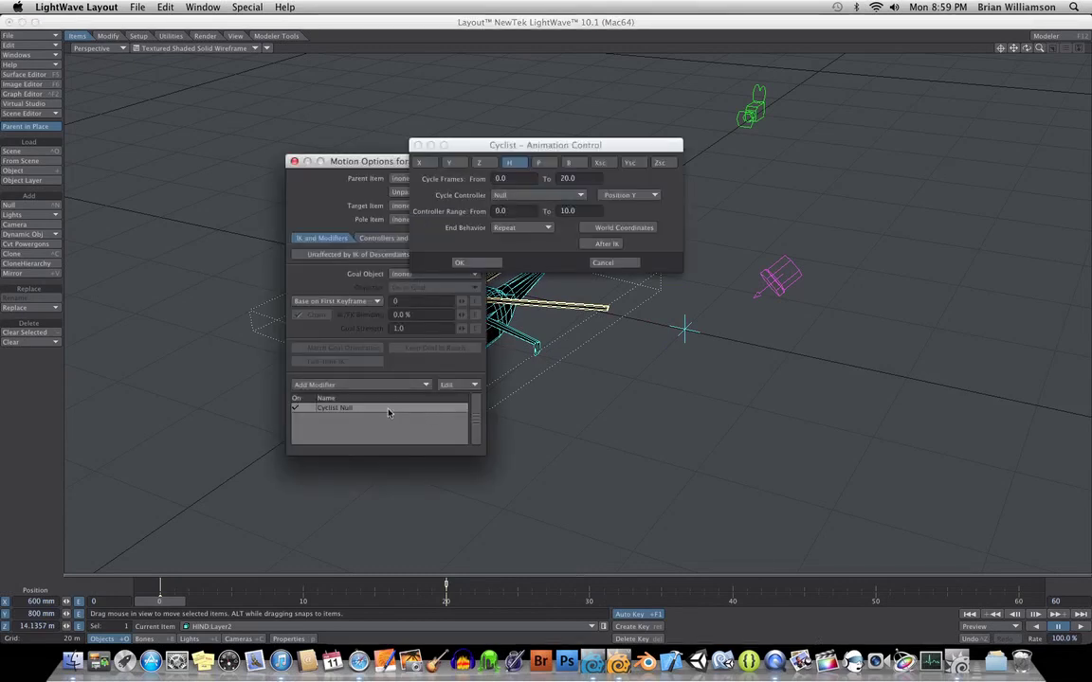
pyautogui.click(626, 195)
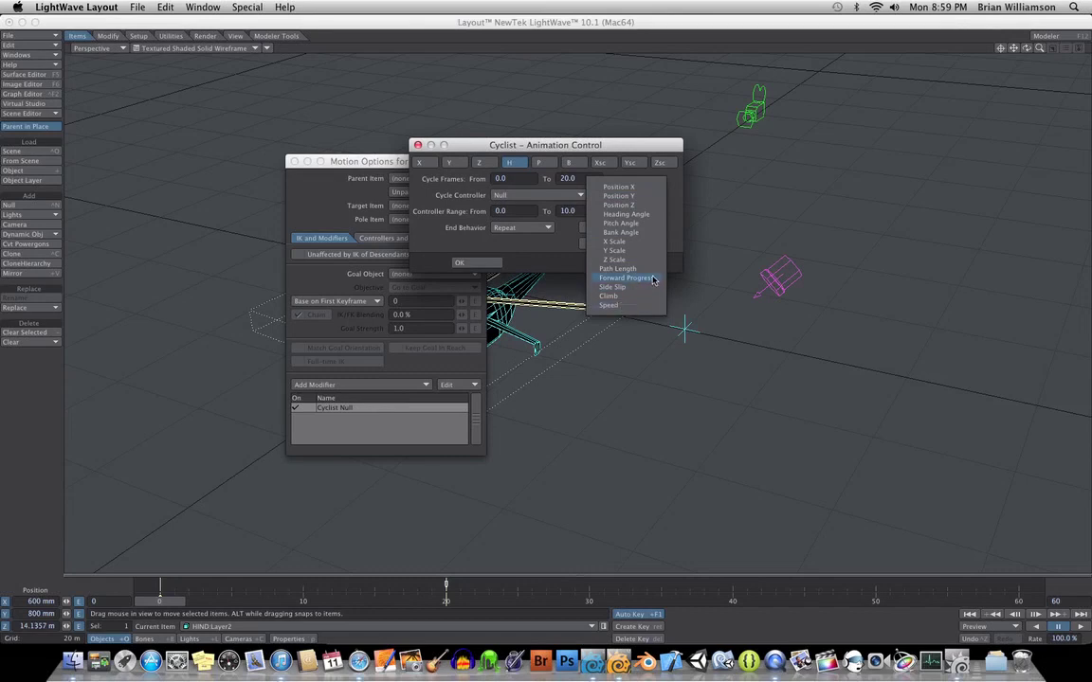
pyautogui.click(713, 217)
pyautogui.click(603, 263)
pyautogui.click(293, 161)
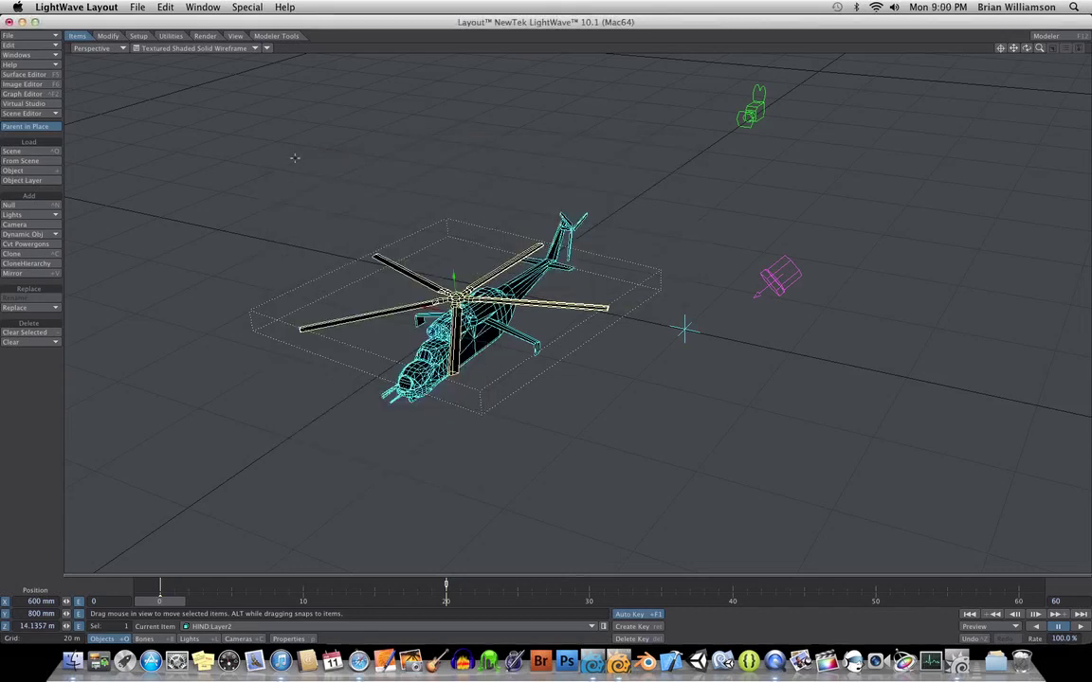